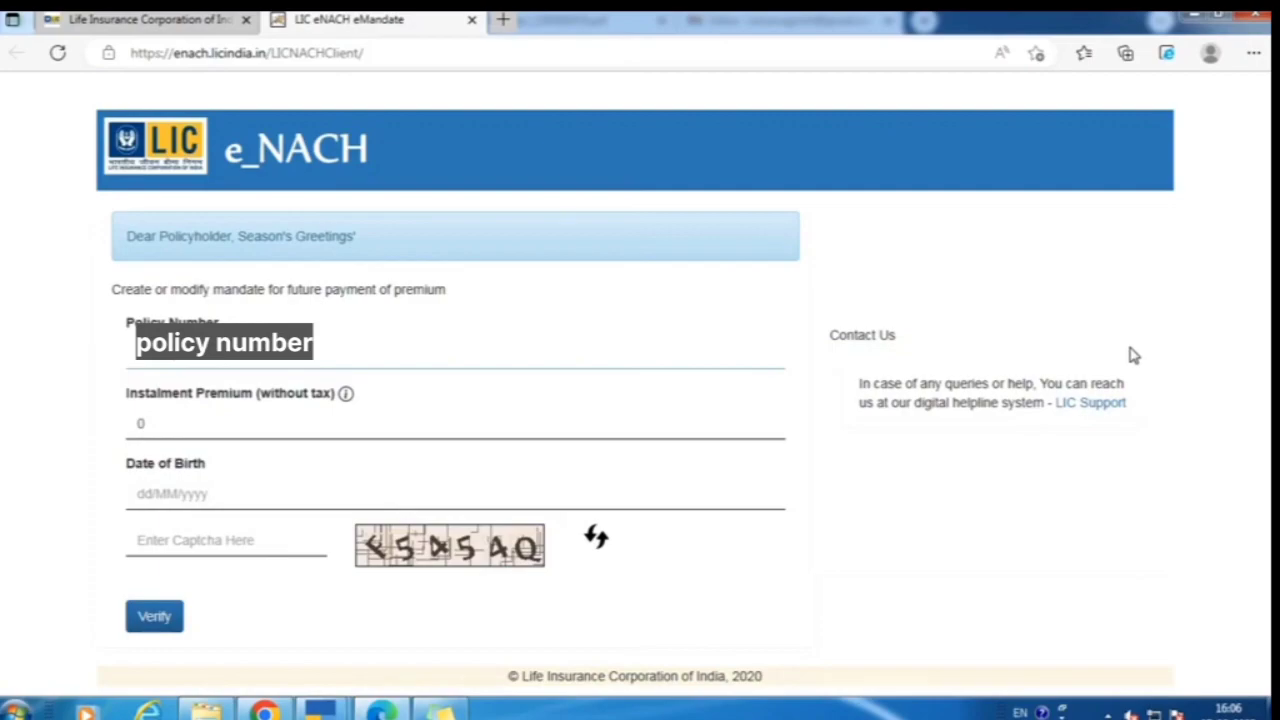
Move from the filled policy number to the Instalment Premium field
key(Tab)
key(Tab)
Enter instalment premium 1575, the date of birth in DD/MM/YYYY format, and the captcha code
text(1575)
key(Return)
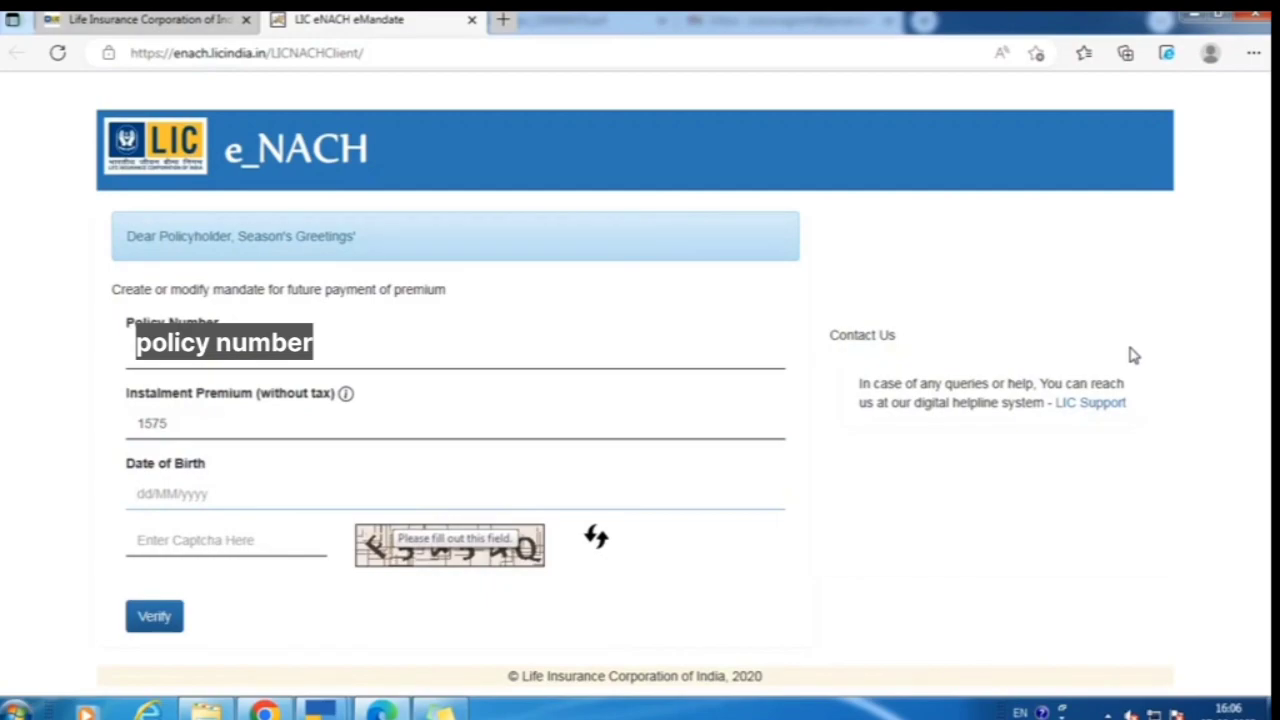
text(07-08)
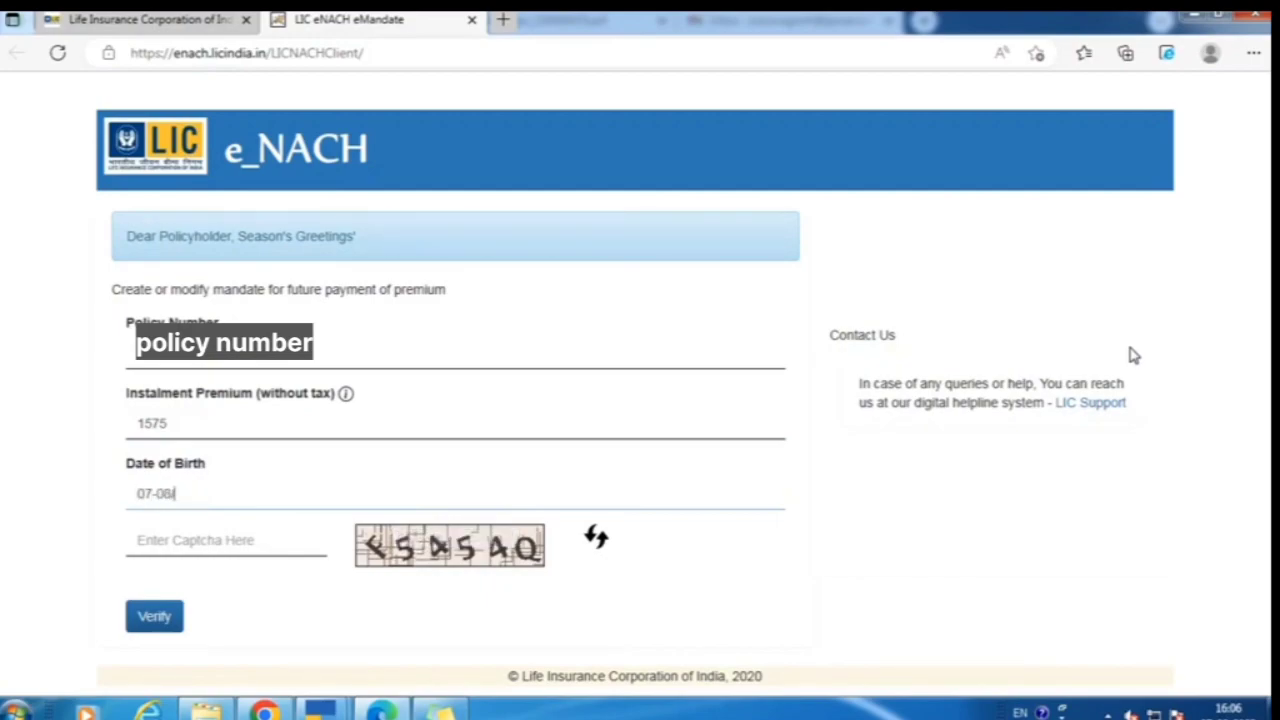
text(-2002)
key(Return)
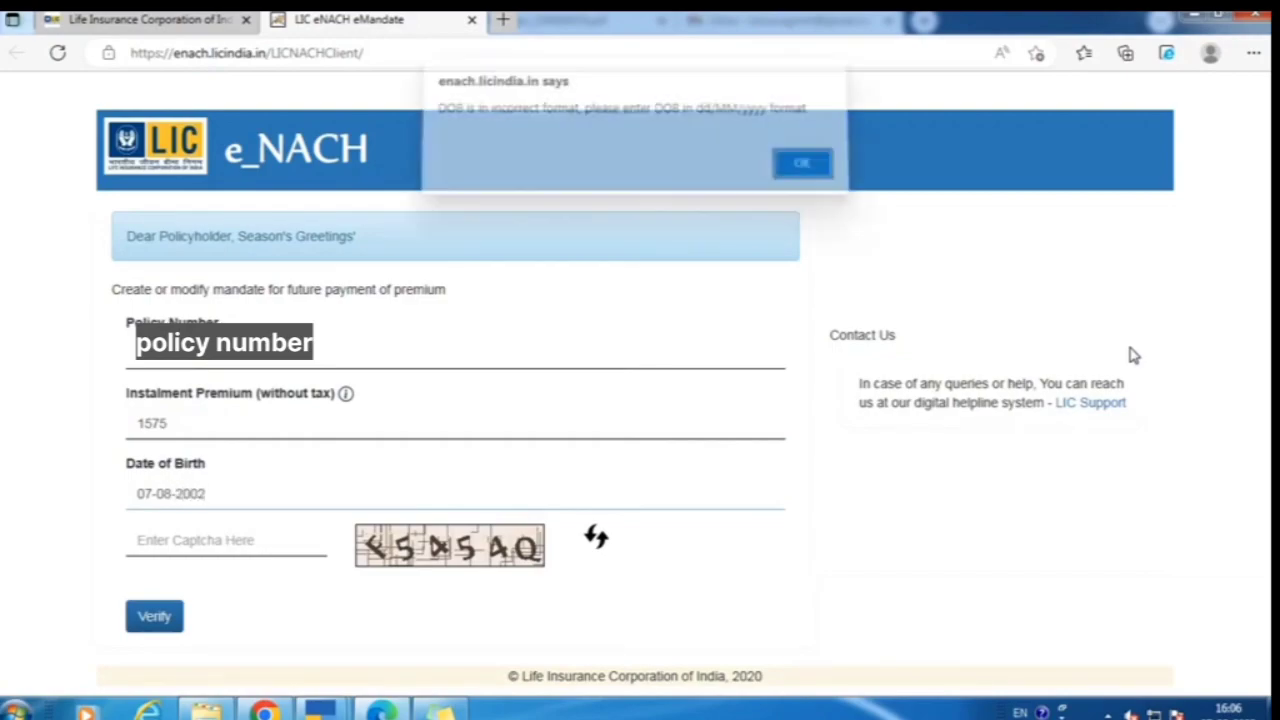
click(800, 173)
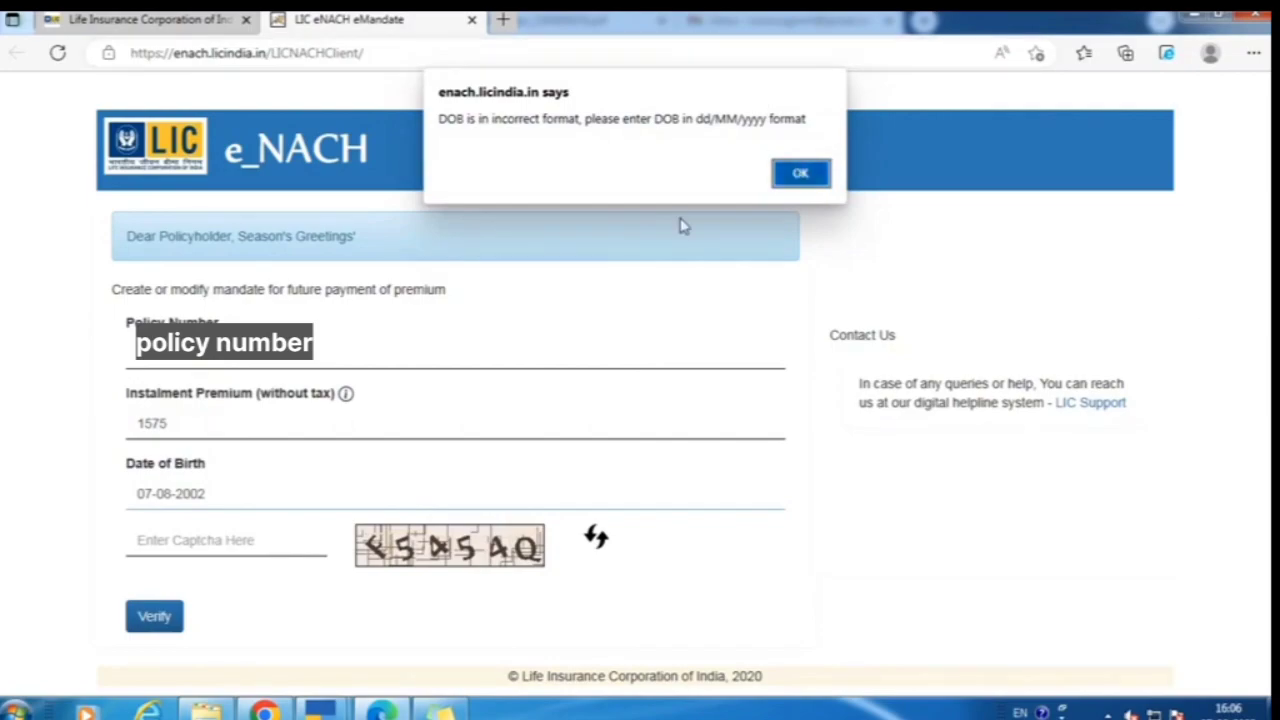
text(0)
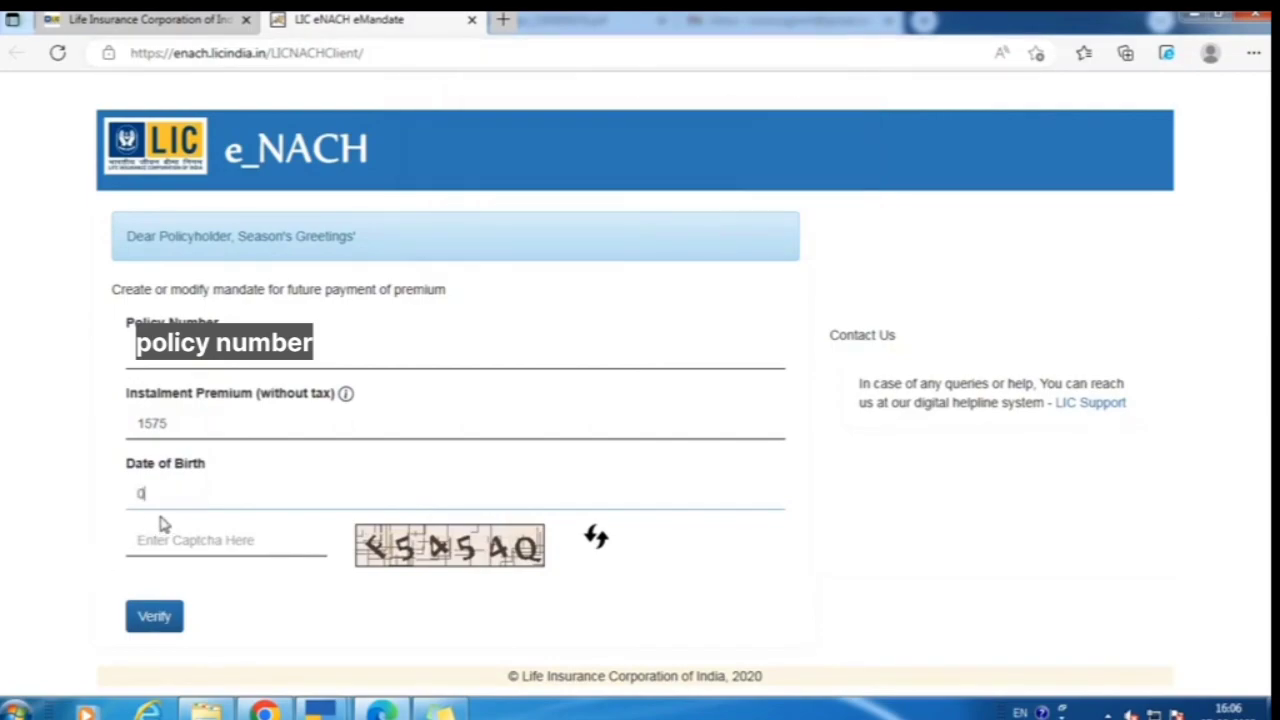
text(7/08/2002)
key(Tab)
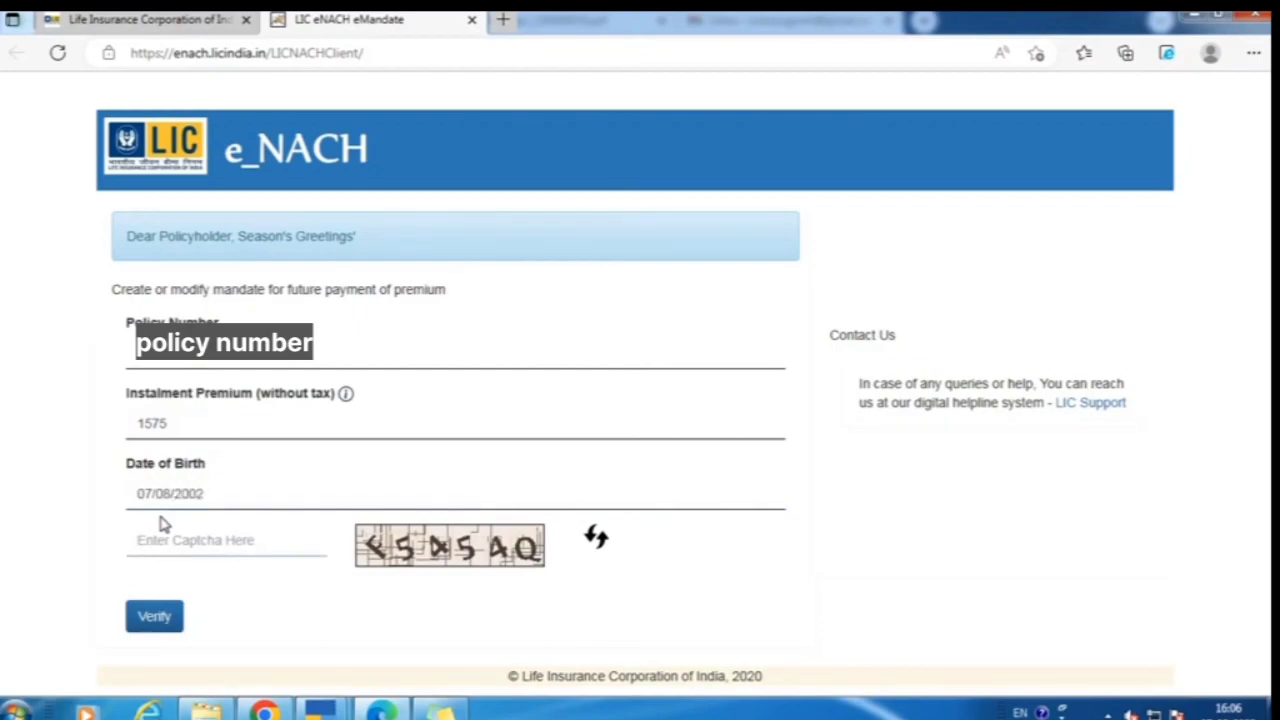
text(K)
text(5454)
text(Q)
Verify the policy, proceed past Customer Details, and begin at the Bank Account Number field
click(155, 615)
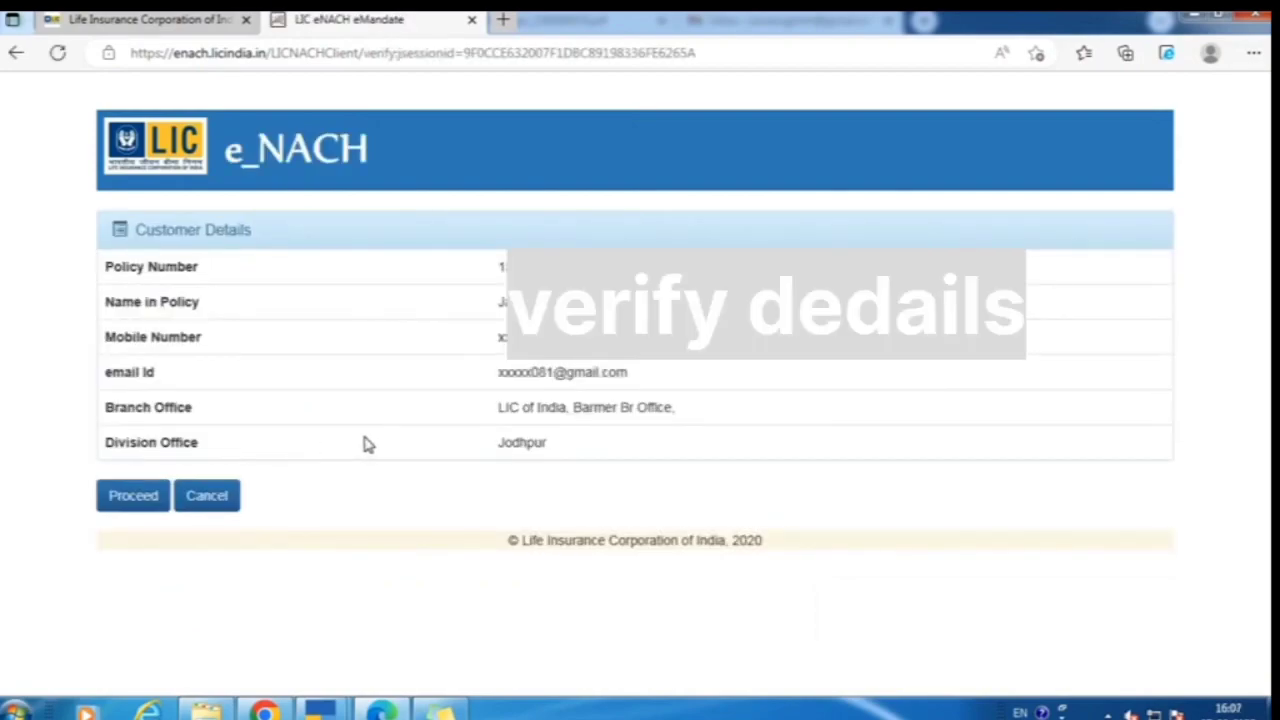
click(133, 497)
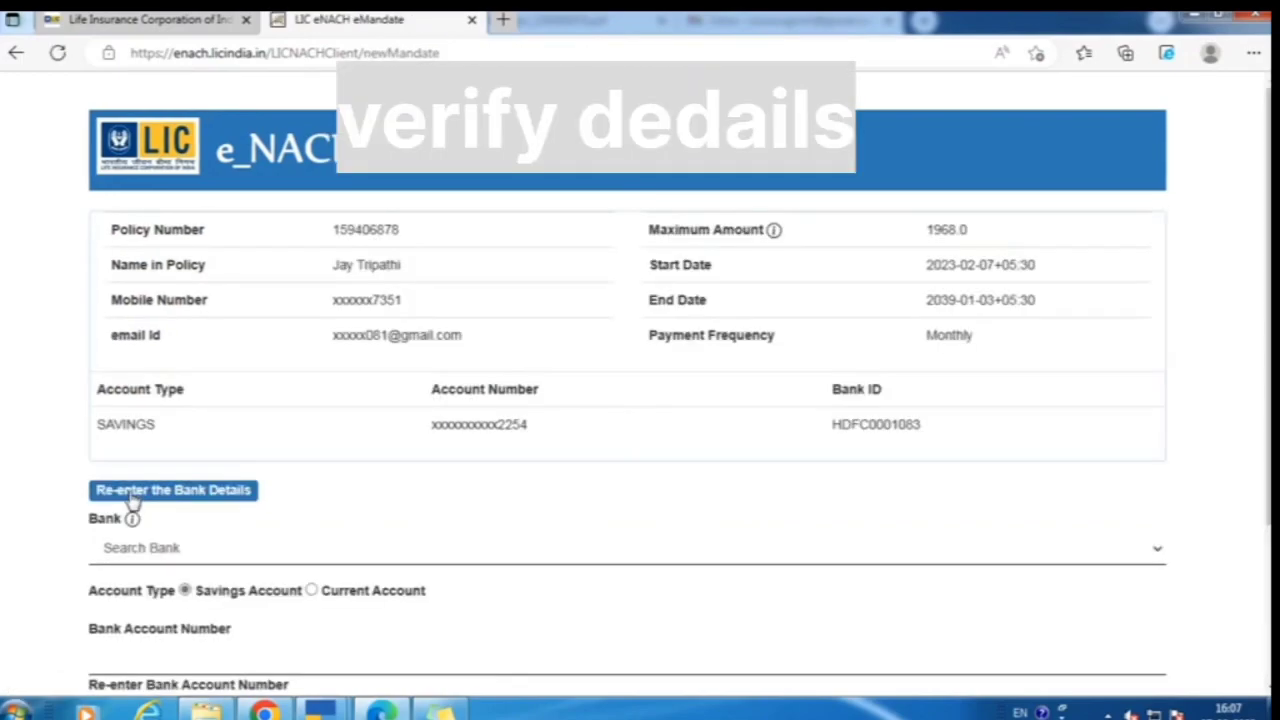
scroll(366, 500, down, 3)
click(116, 438)
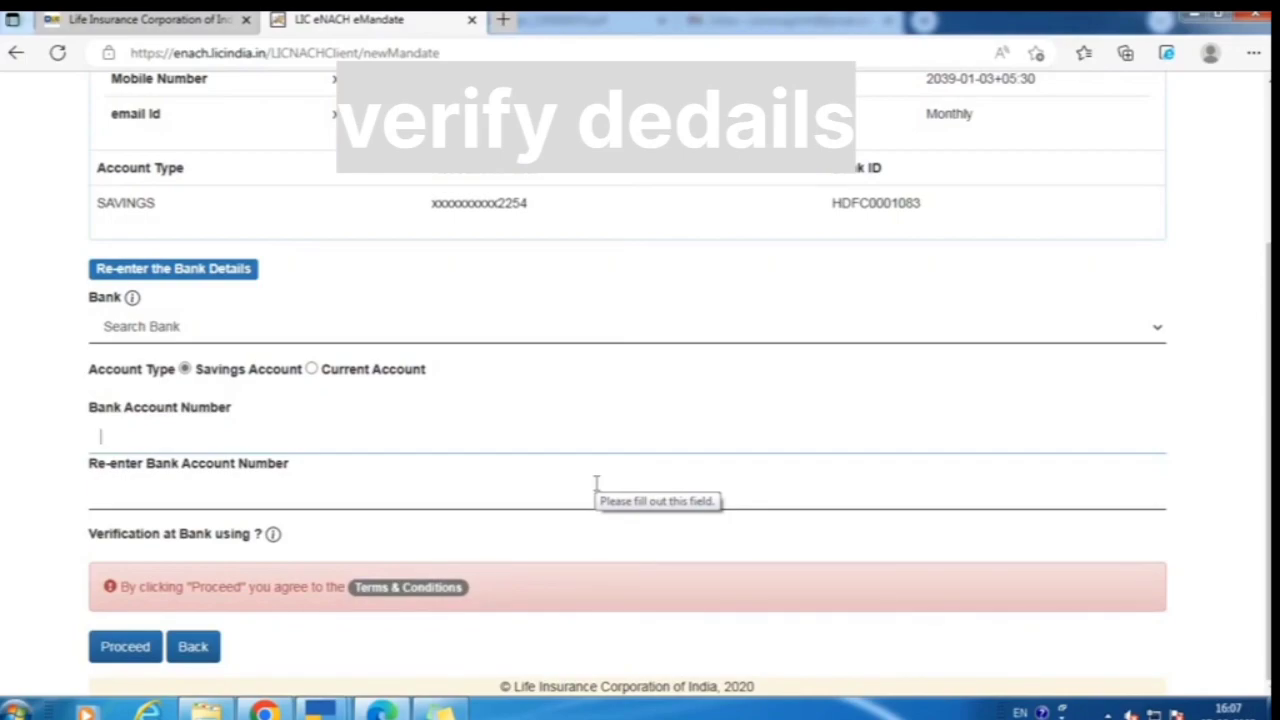
Enter the bank account number in both account fields and attempt to submit
click(596, 483)
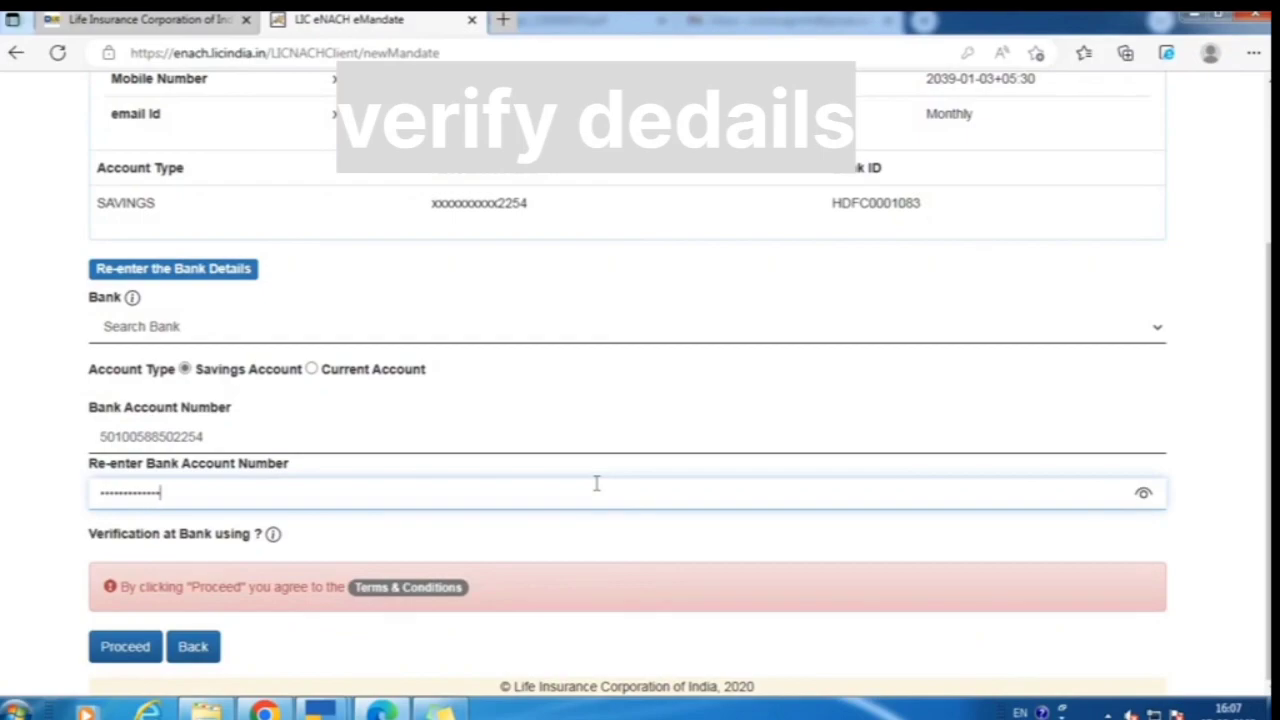
click(126, 642)
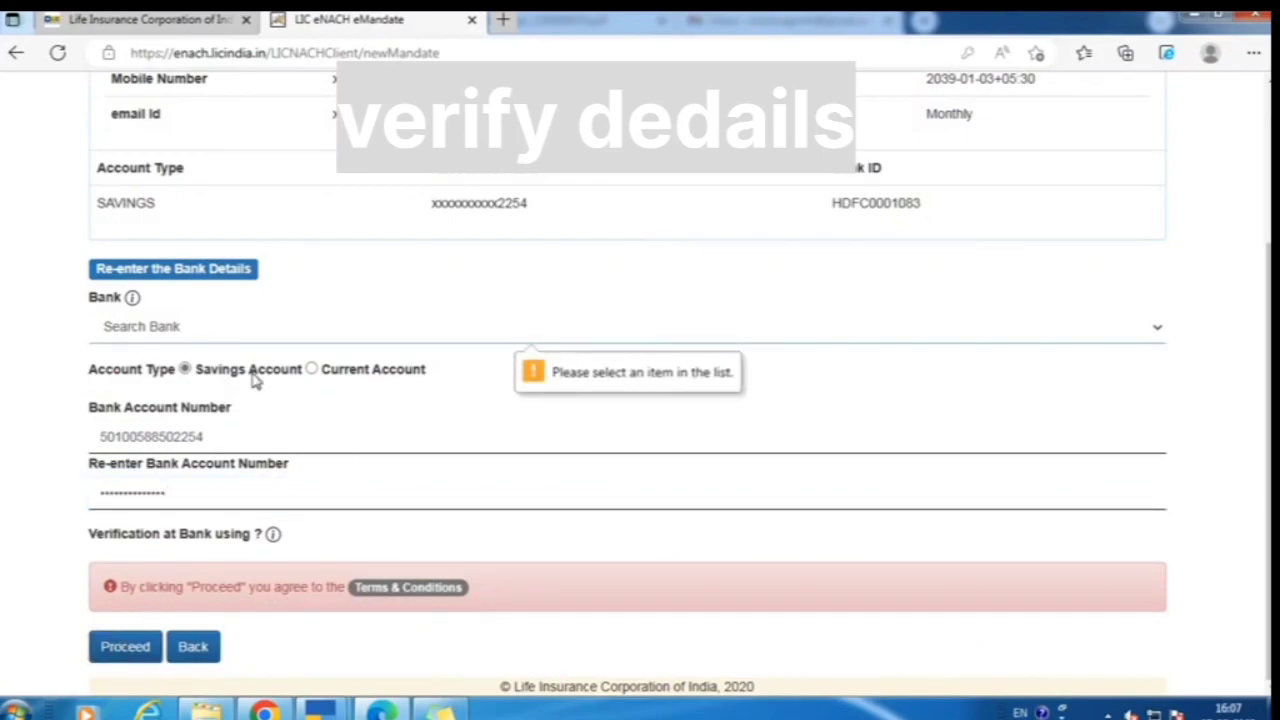
Choose HDFC BANK LTD with Debit Card verification and submit the bank details
click(196, 331)
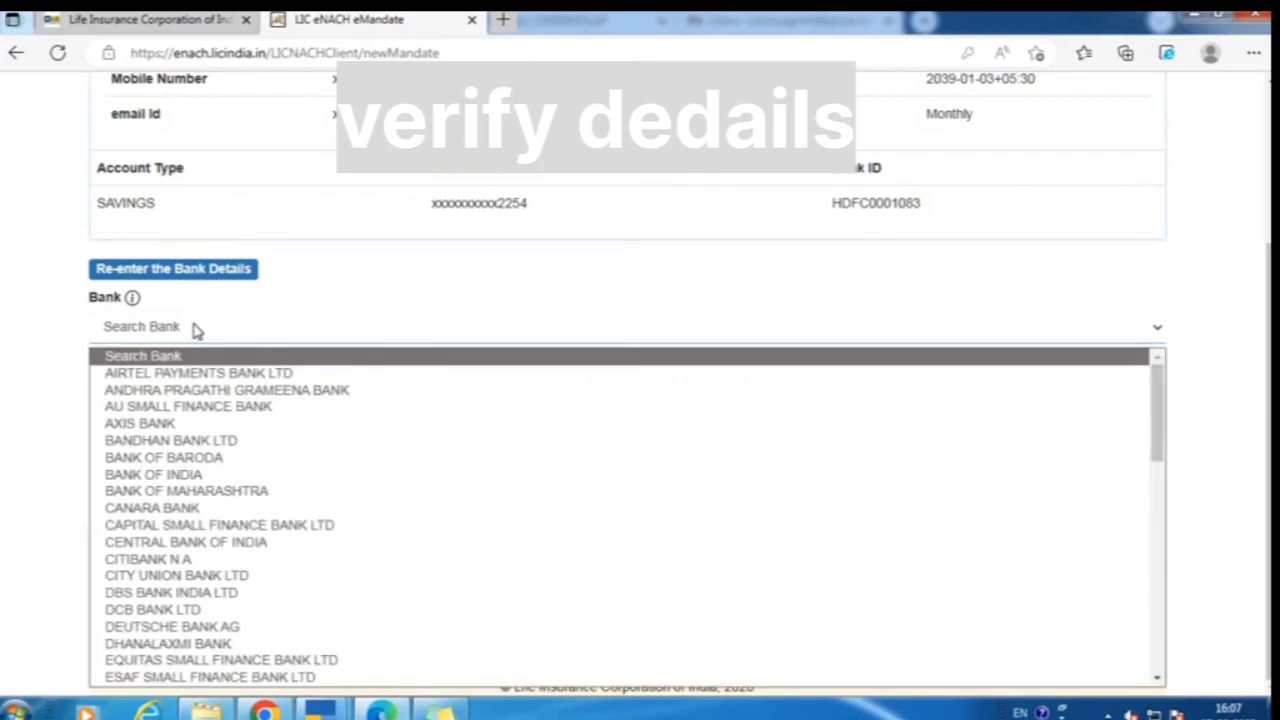
key(h)
key(Return)
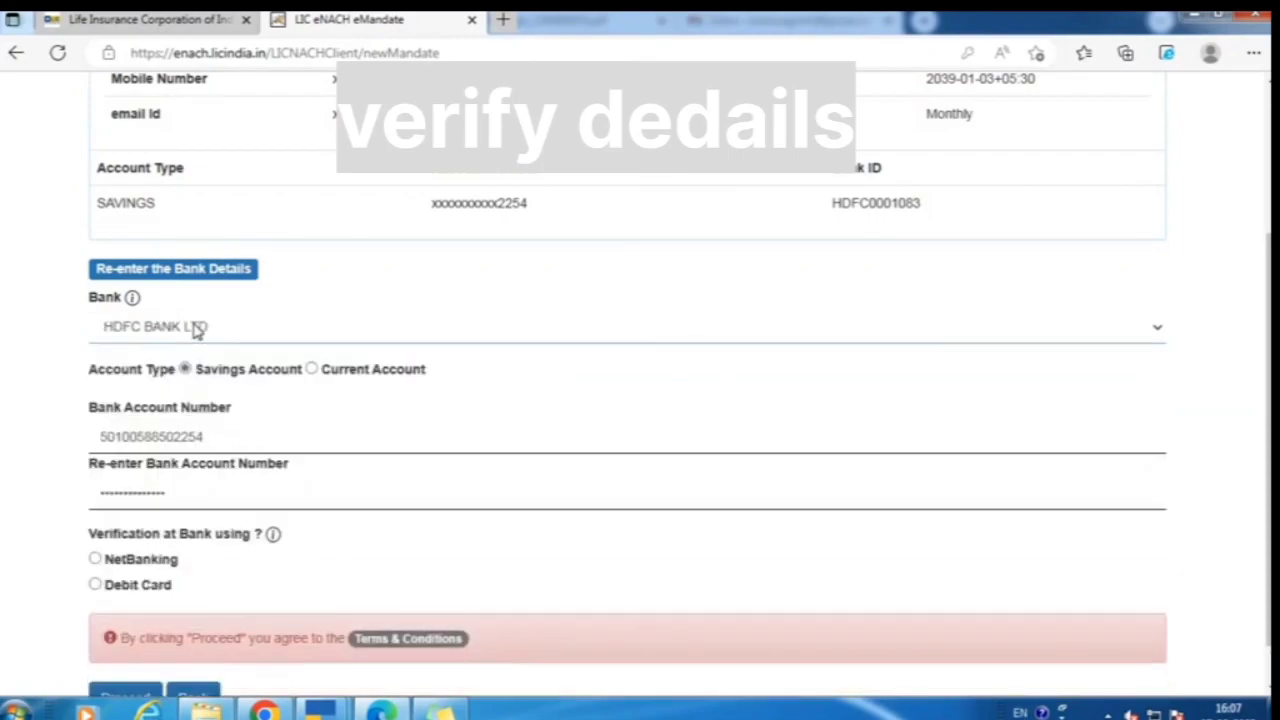
scroll(185, 565, down, 1)
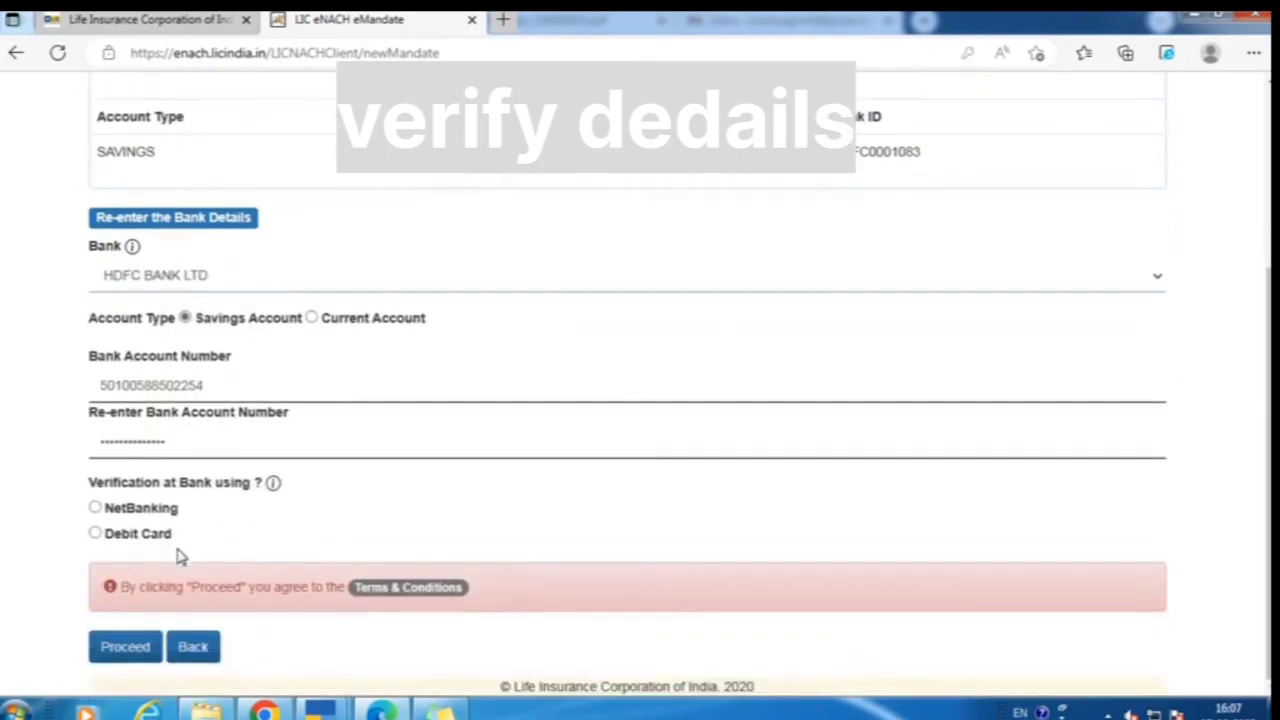
click(95, 534)
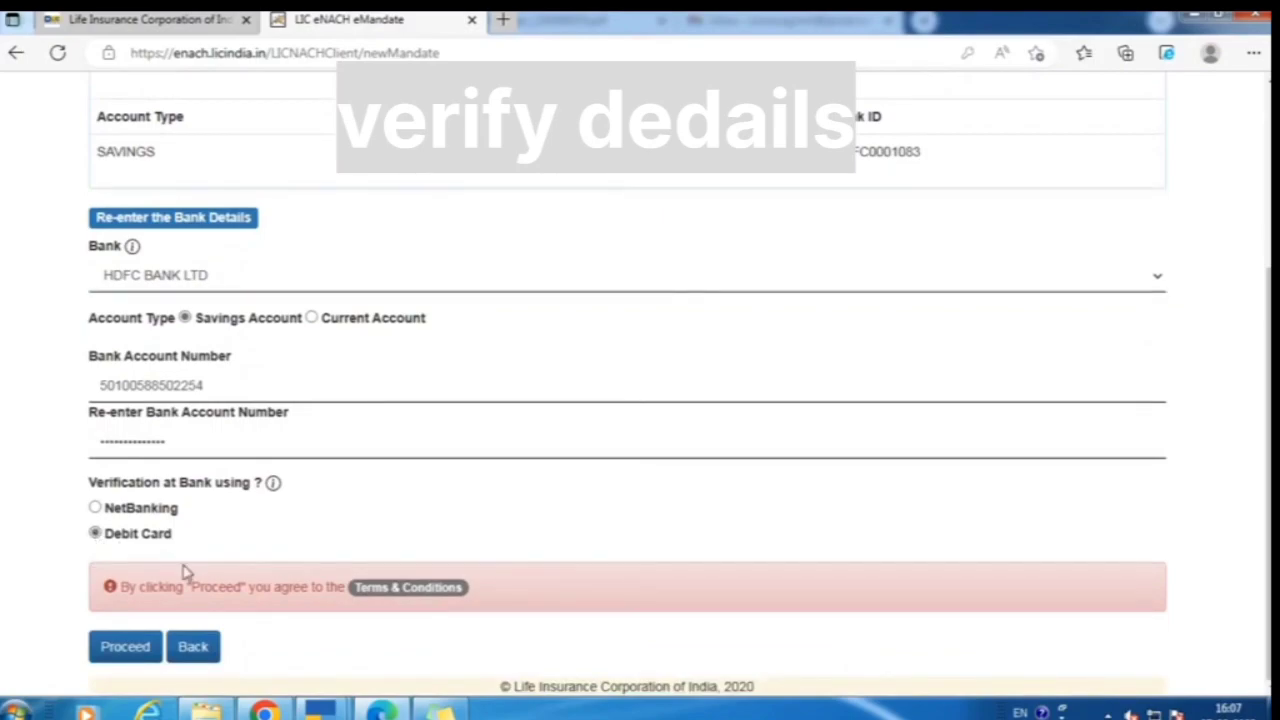
click(130, 650)
click(125, 648)
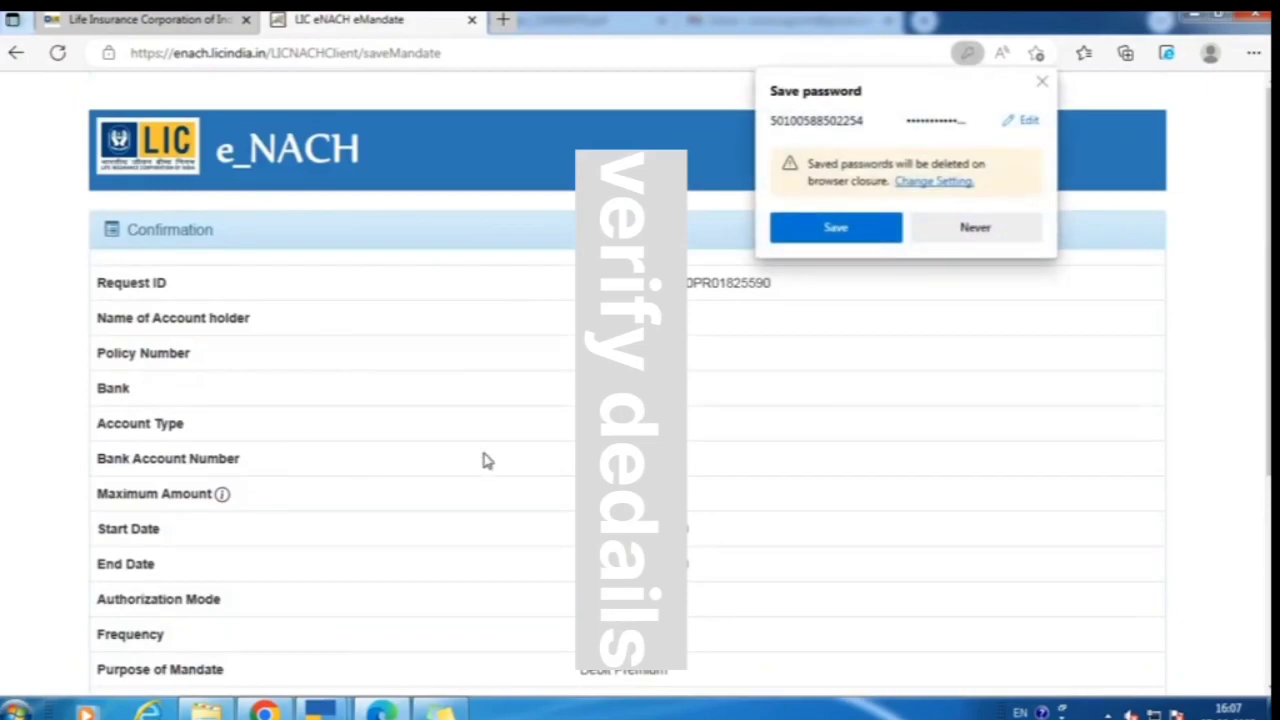
Decline saving the account number, tick the NACH consent box, accept the mandate details, and continue to NPCI
click(975, 227)
scroll(566, 436, down, 1)
scroll(566, 436, down, 3)
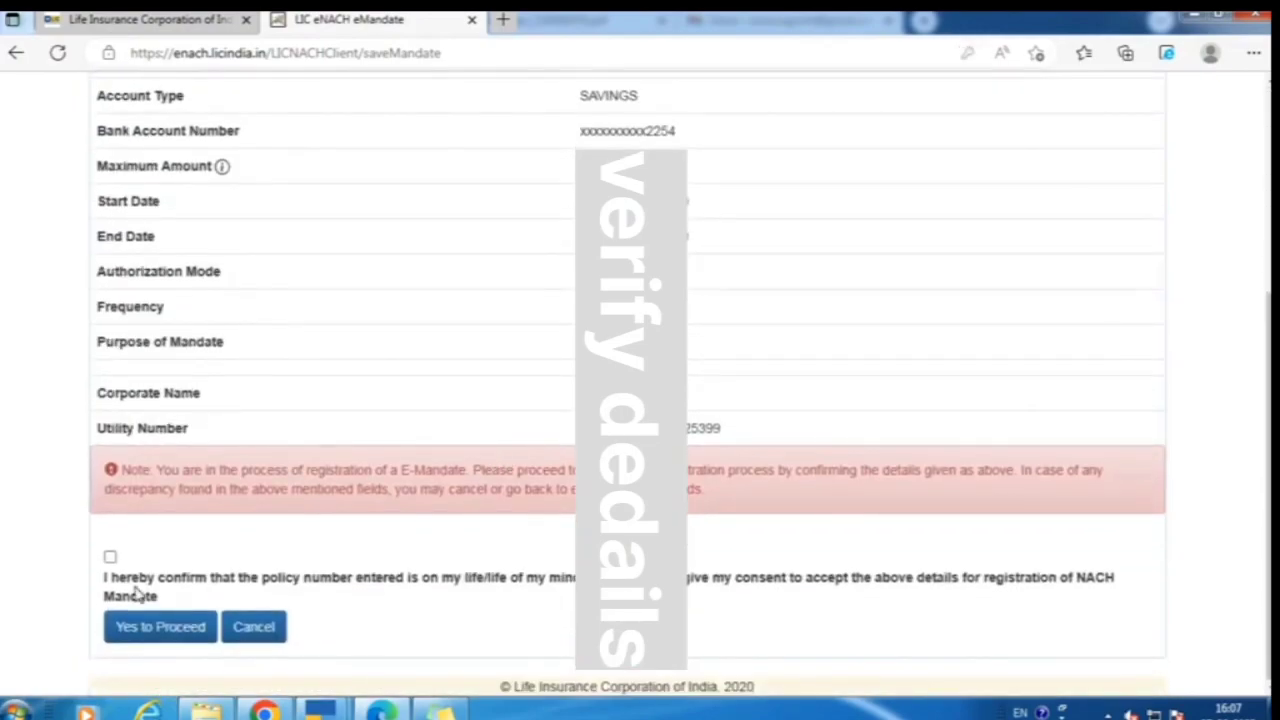
click(110, 557)
click(165, 626)
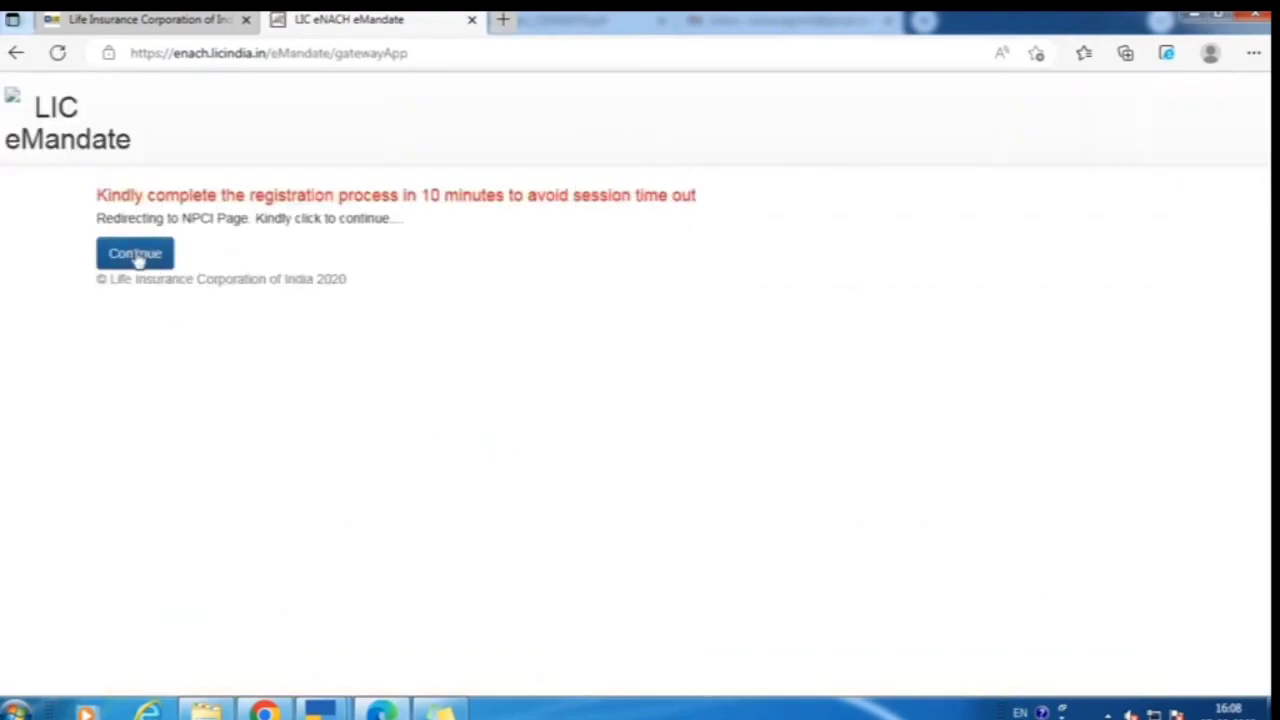
click(137, 258)
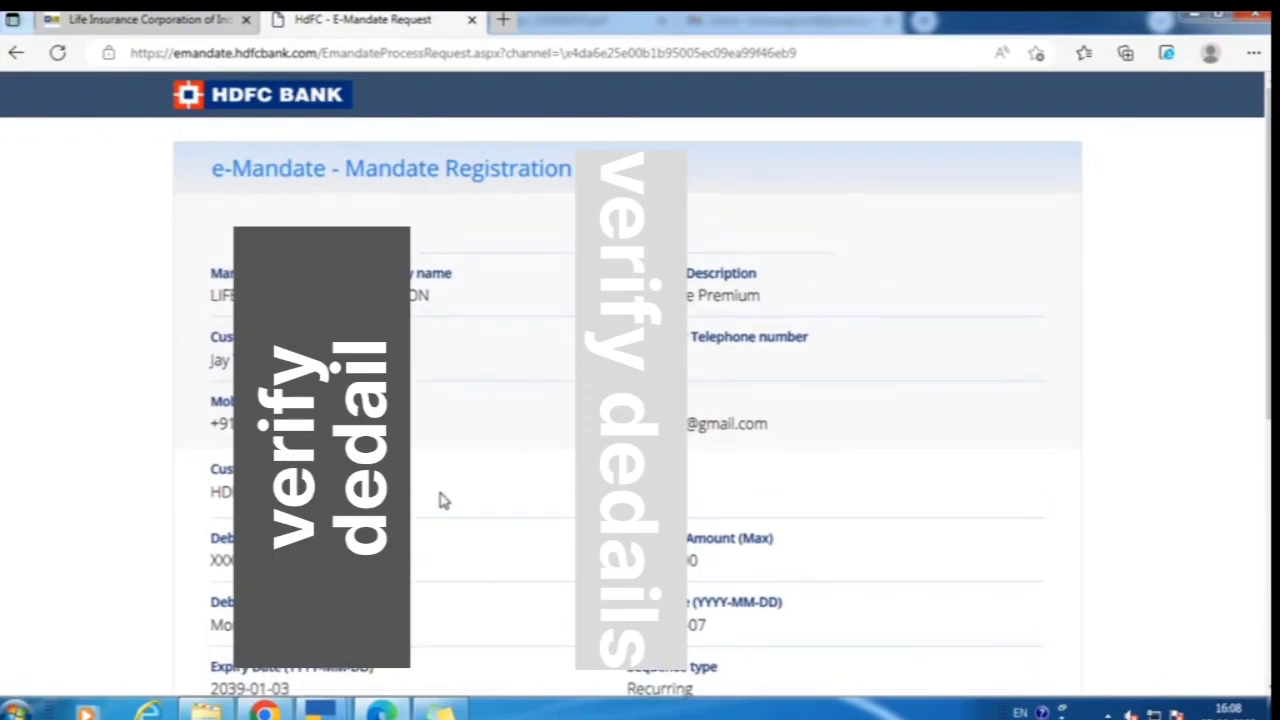
Review the LIC insurance-premium mandate details on HDFC's form and select the Debit Card number field
scroll(430, 482, down, 2)
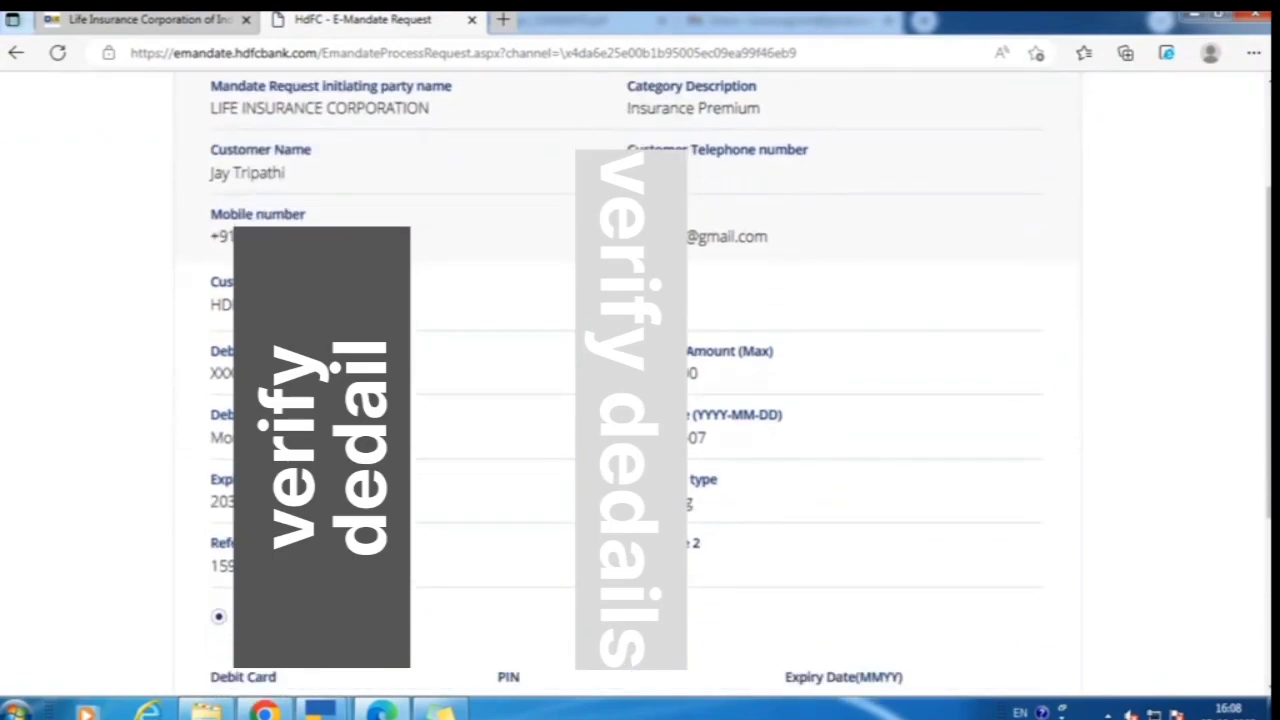
scroll(640, 400, down, 2)
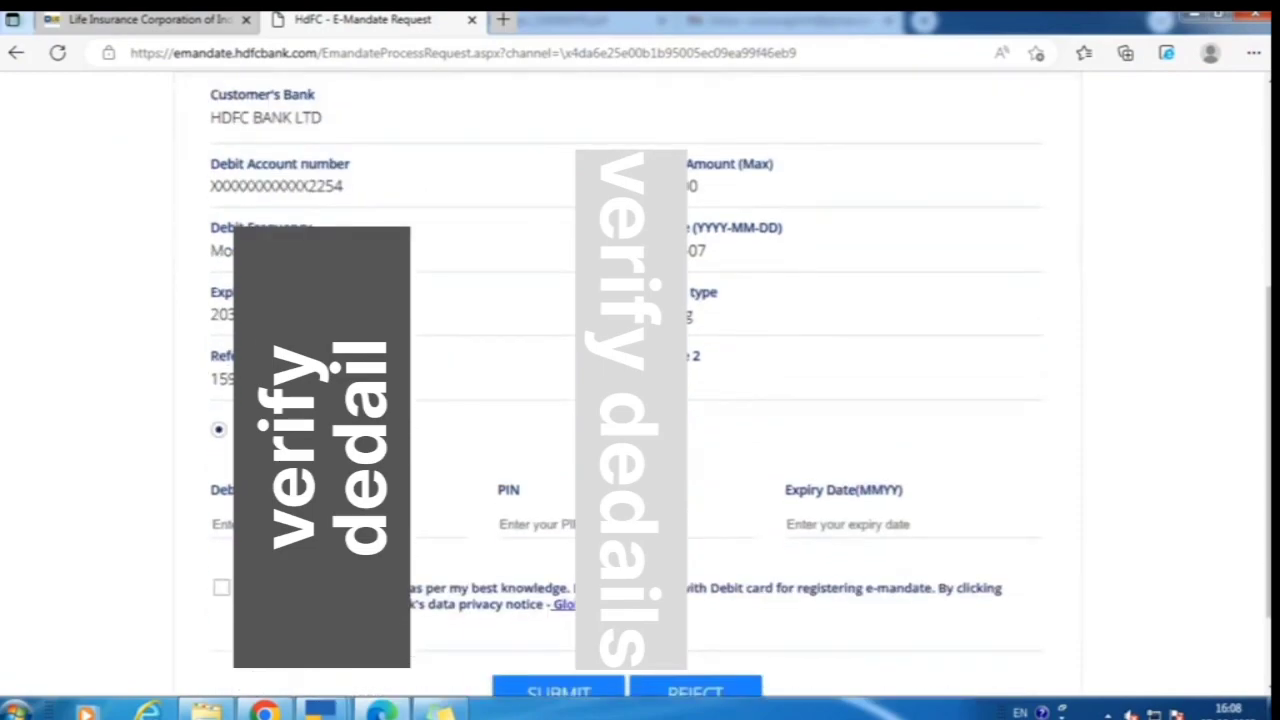
scroll(428, 486, up, 4)
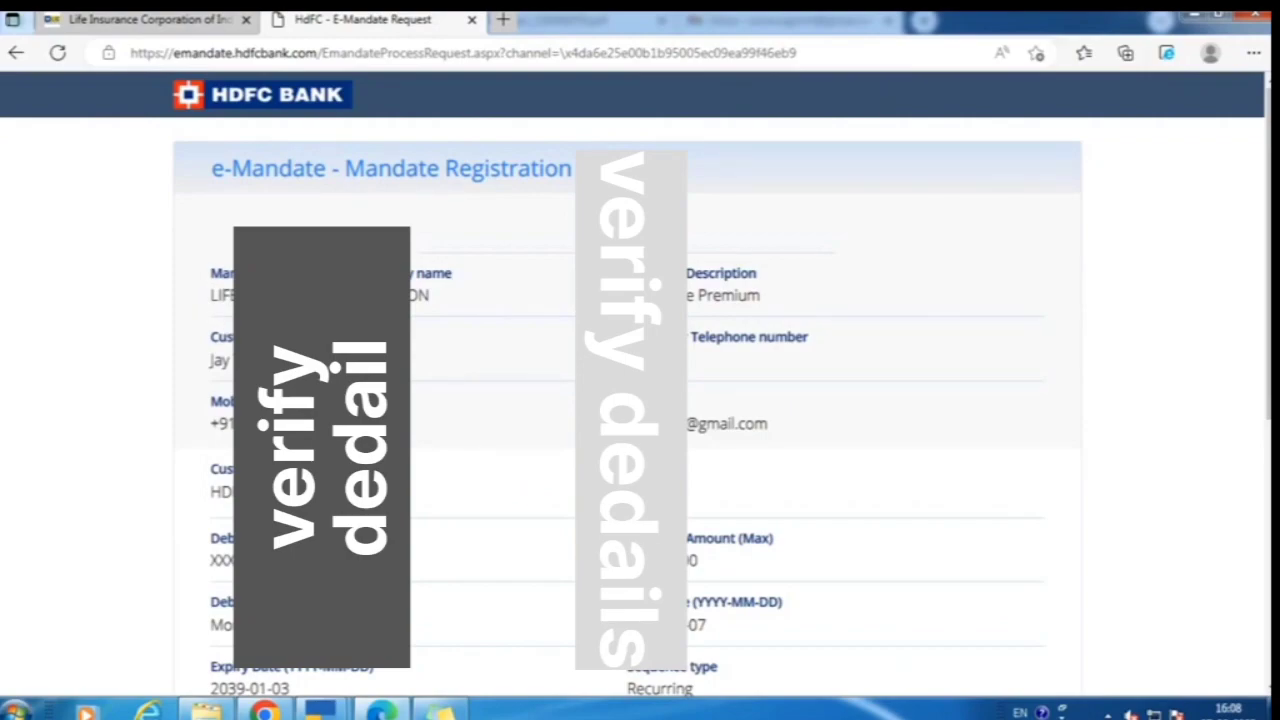
scroll(440, 416, down, 1)
scroll(480, 400, down, 1)
scroll(689, 379, down, 1)
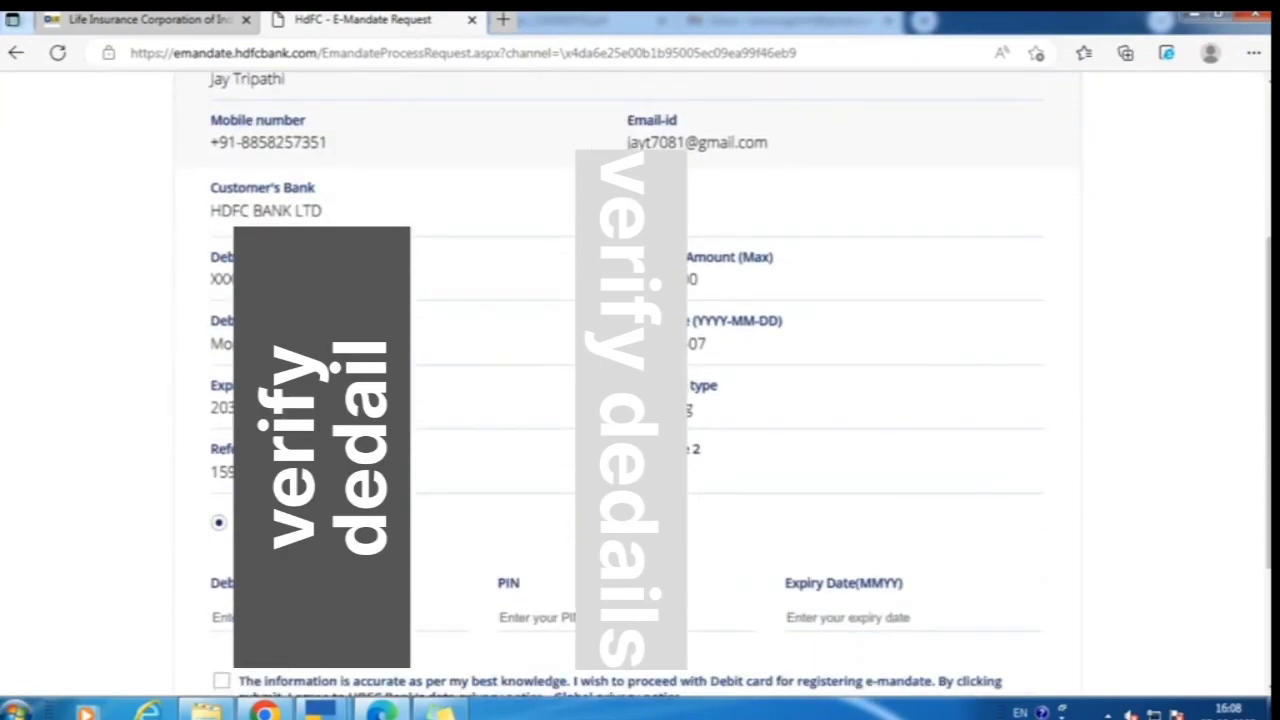
scroll(337, 389, down, 1)
scroll(340, 390, down, 1)
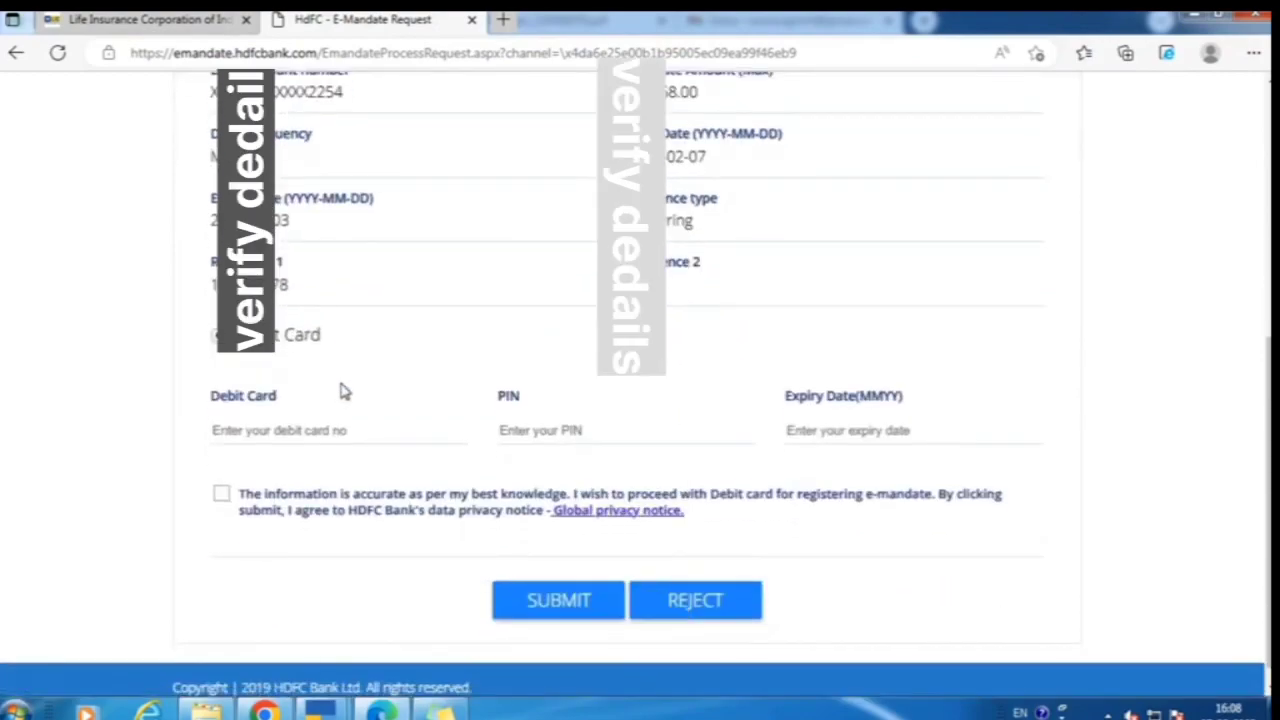
click(232, 428)
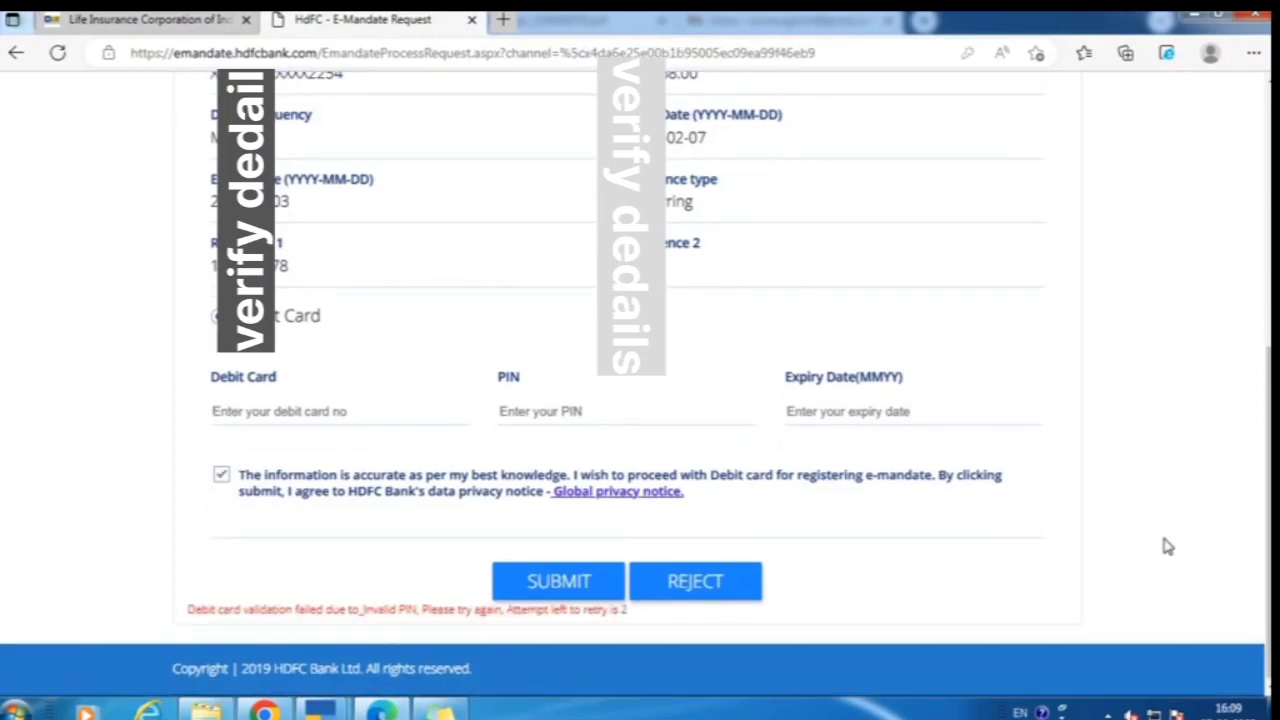
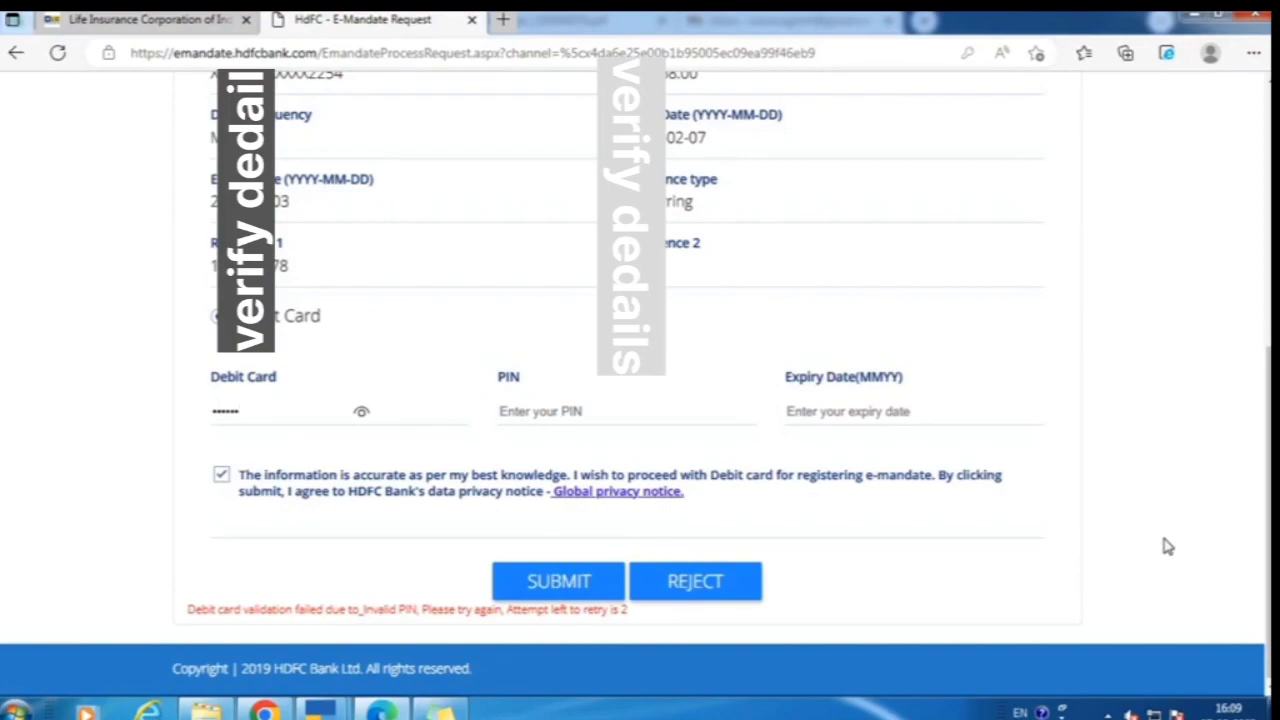
Re-enter the correct debit card number, card PIN and expiry date, and submit them for validation
key(BackSpace)
key(BackSpace)
key(BackSpace)
key(BackSpace)
key(Tab)
key(Tab)
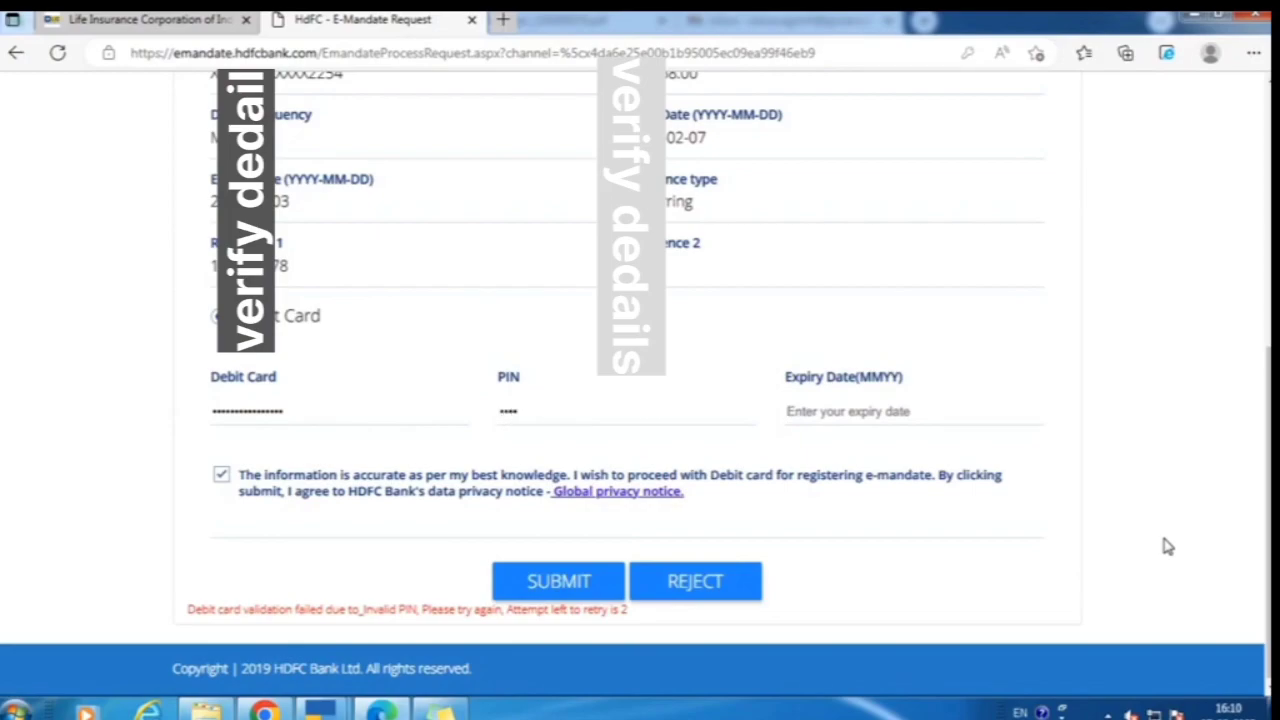
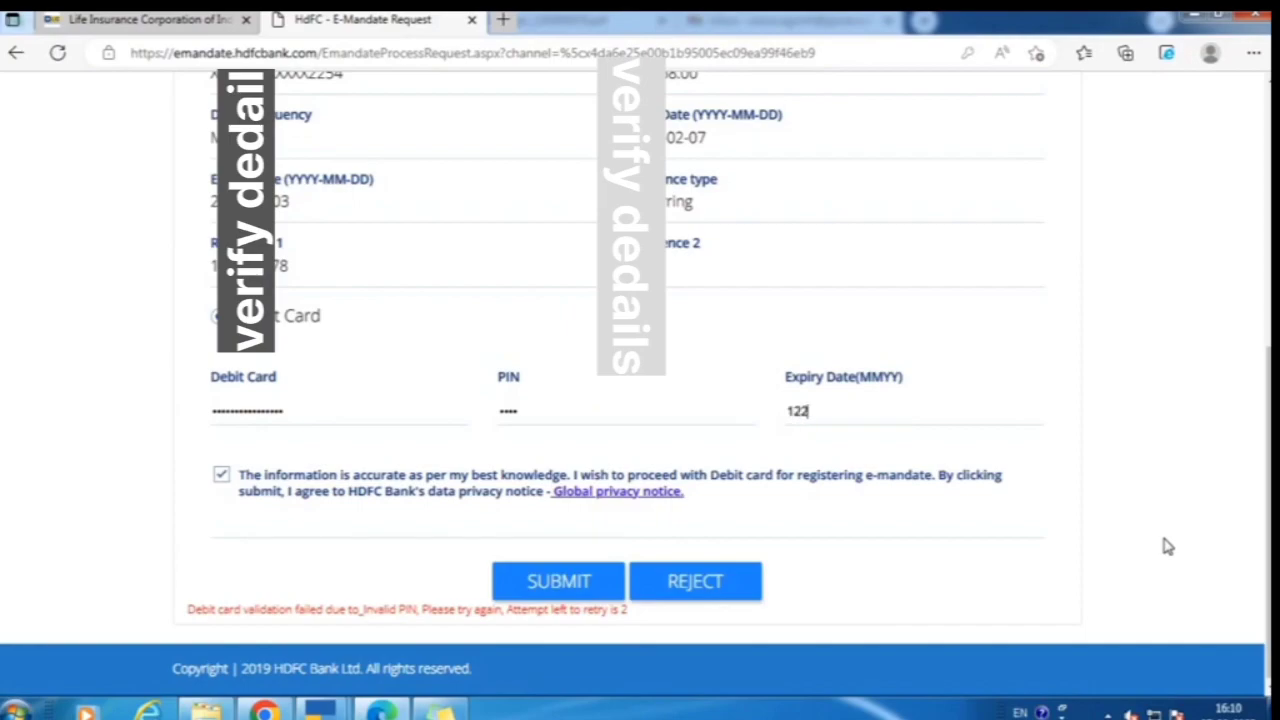
click(527, 583)
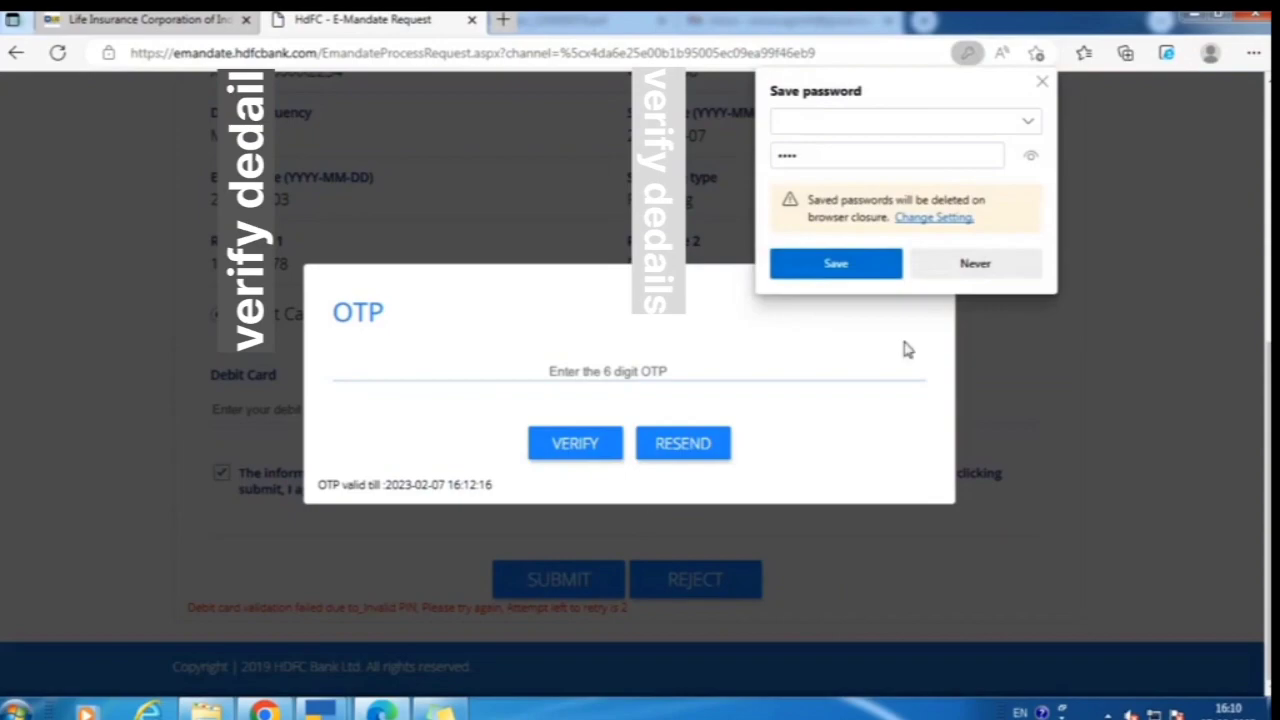
Decline saving the PIN, then enter and verify the one-time password to approve the mandate
click(975, 264)
click(564, 368)
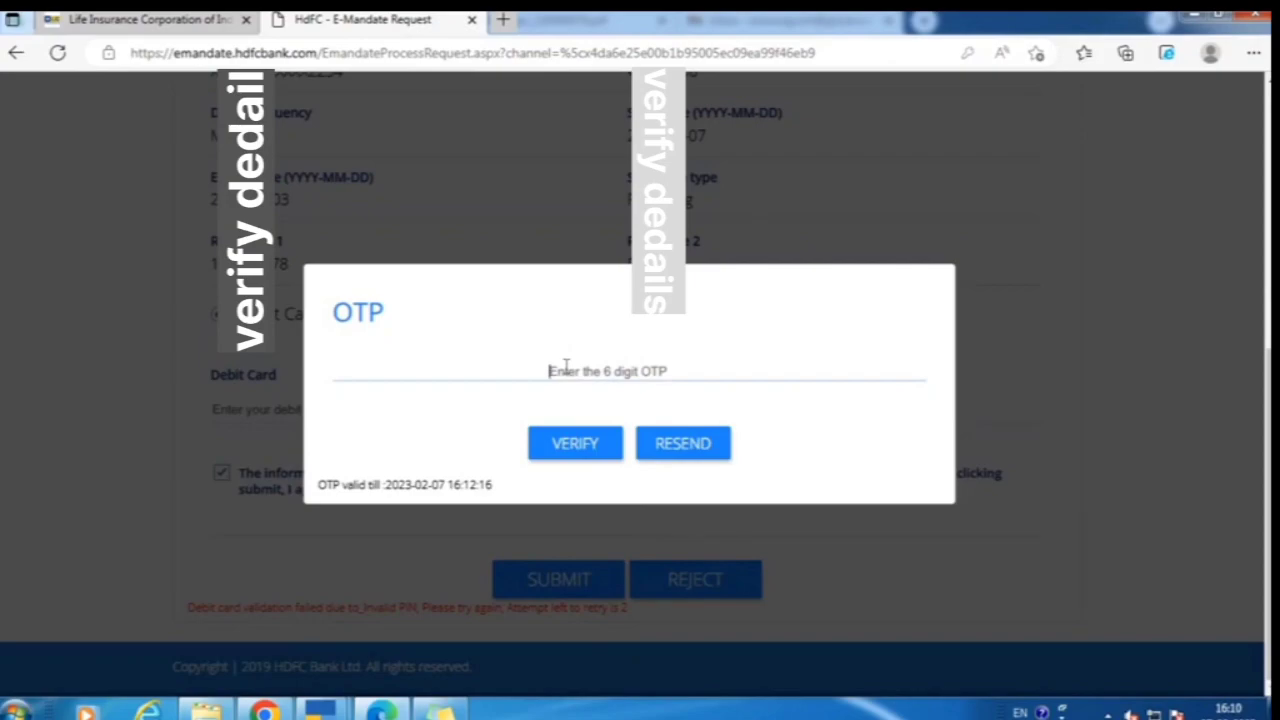
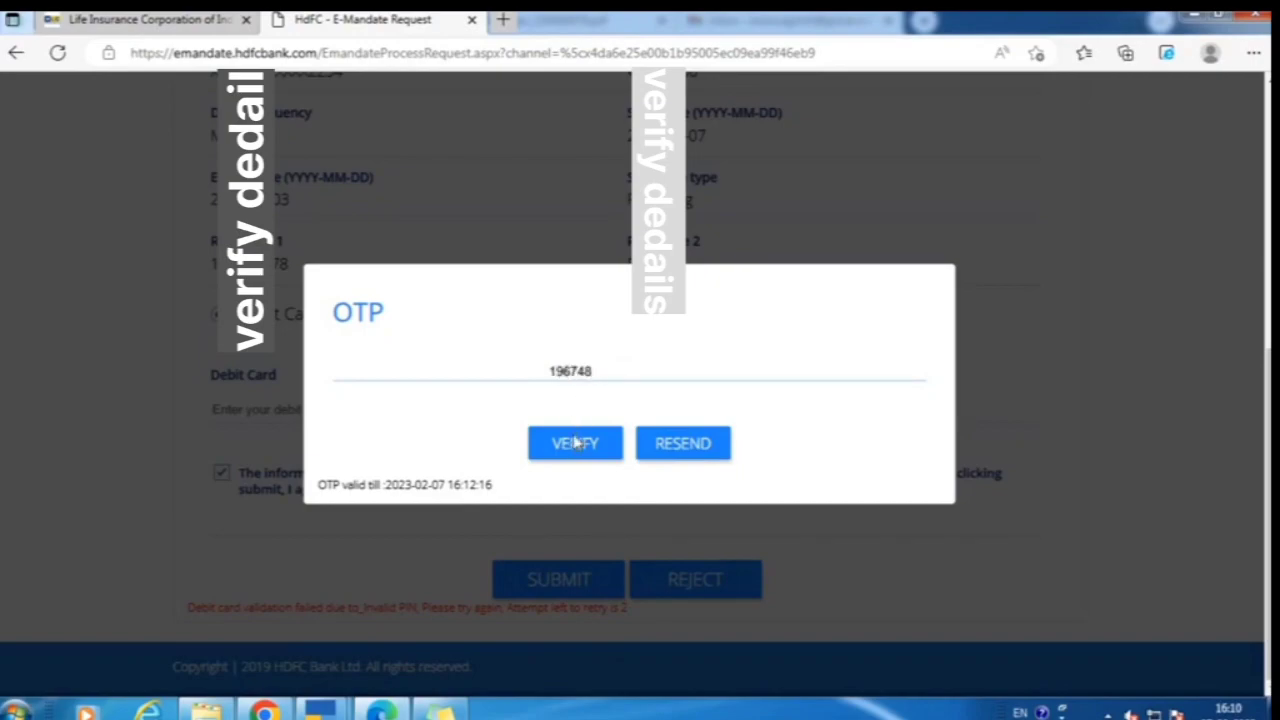
click(575, 443)
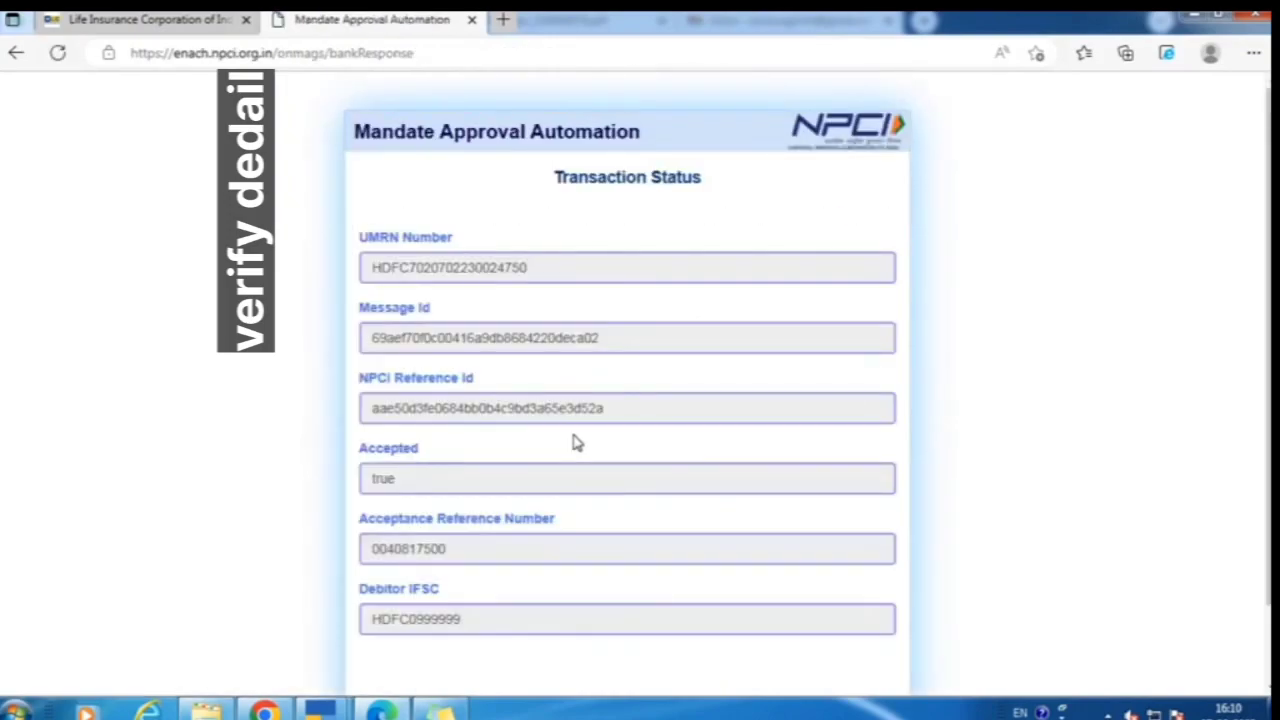
Scroll the NPCI Transaction Status page to confirm the mandate shows Accepted as true
scroll(507, 470, down, 1)
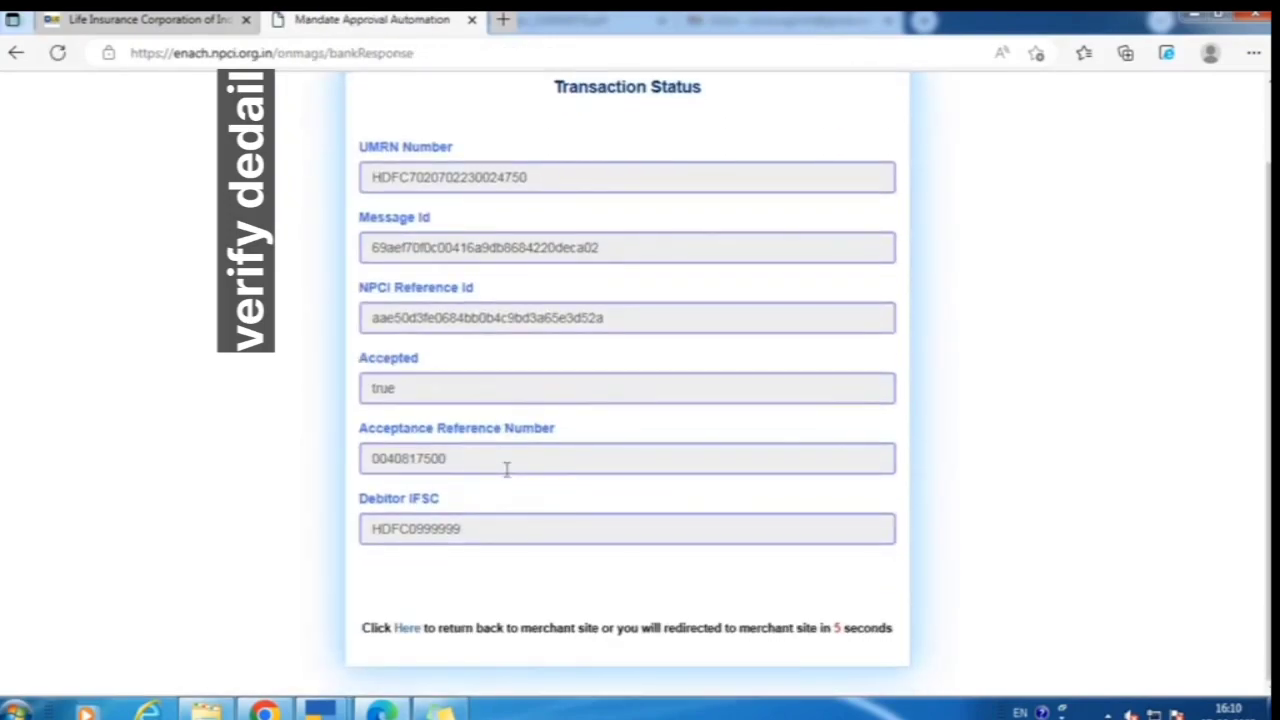
scroll(507, 470, up, 1)
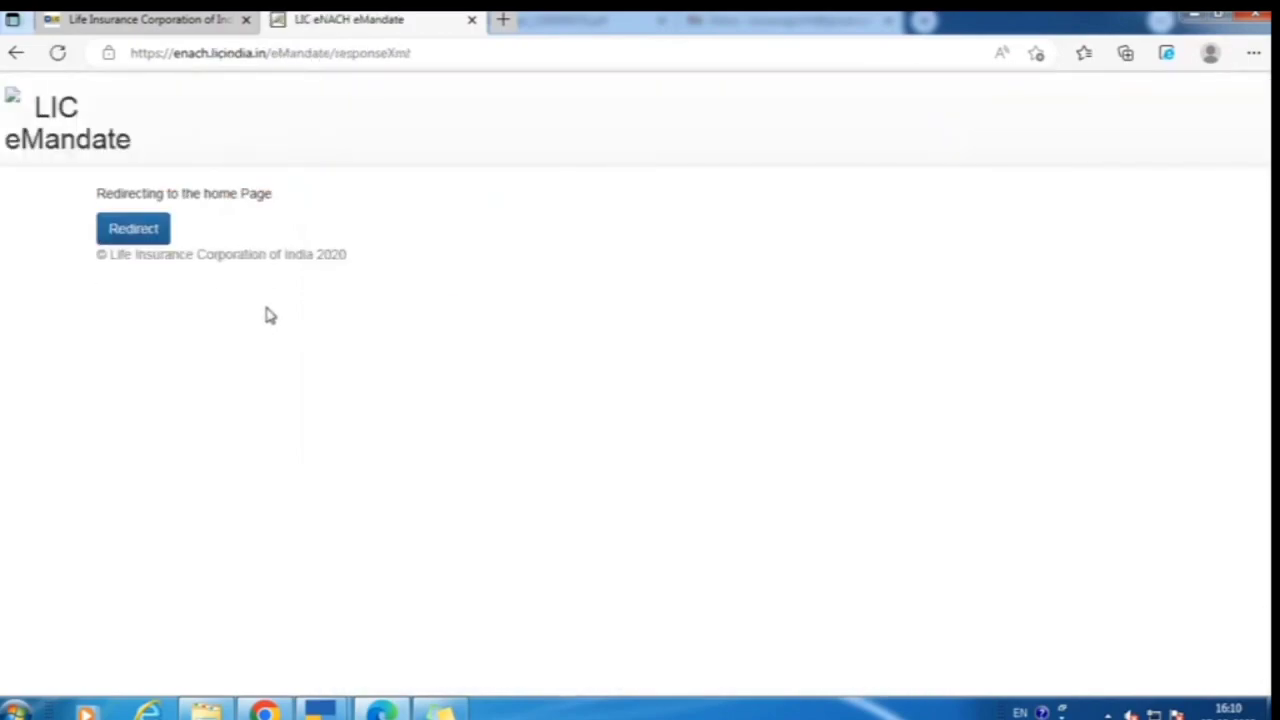
Return to LIC e_NACH, dismiss the feedback prompt, and view the UMRN transaction status table
click(132, 236)
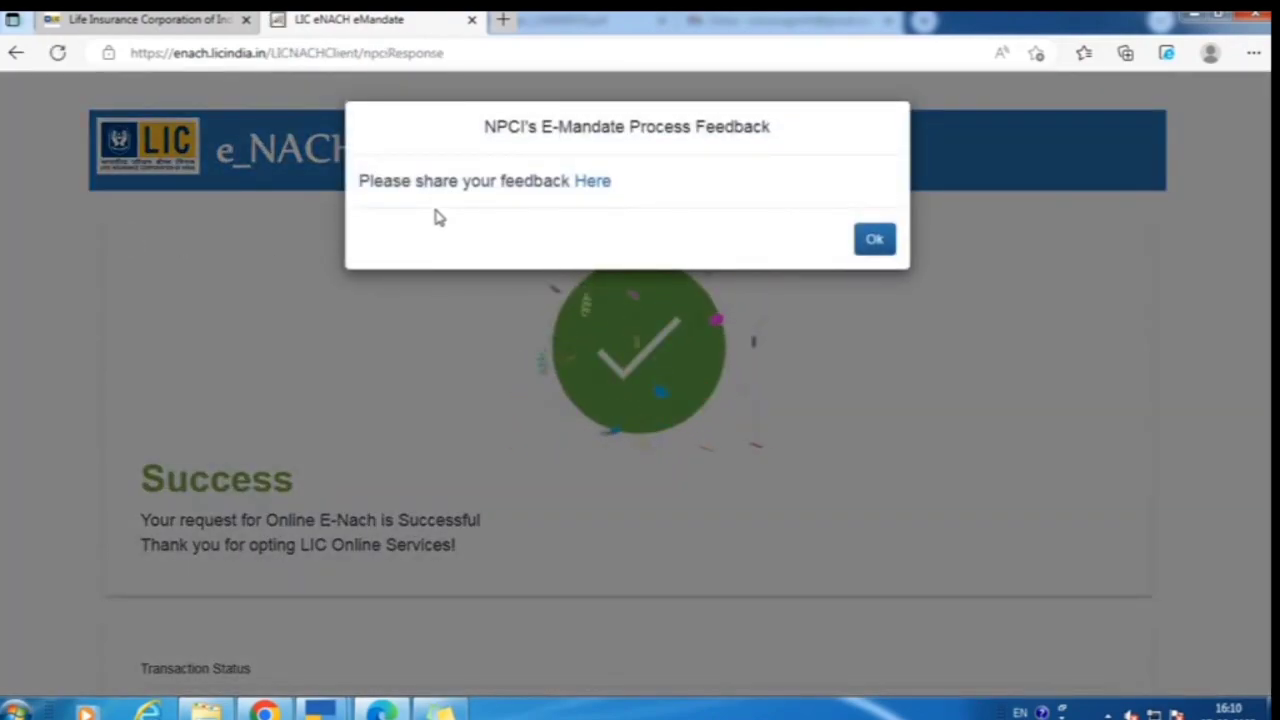
click(876, 240)
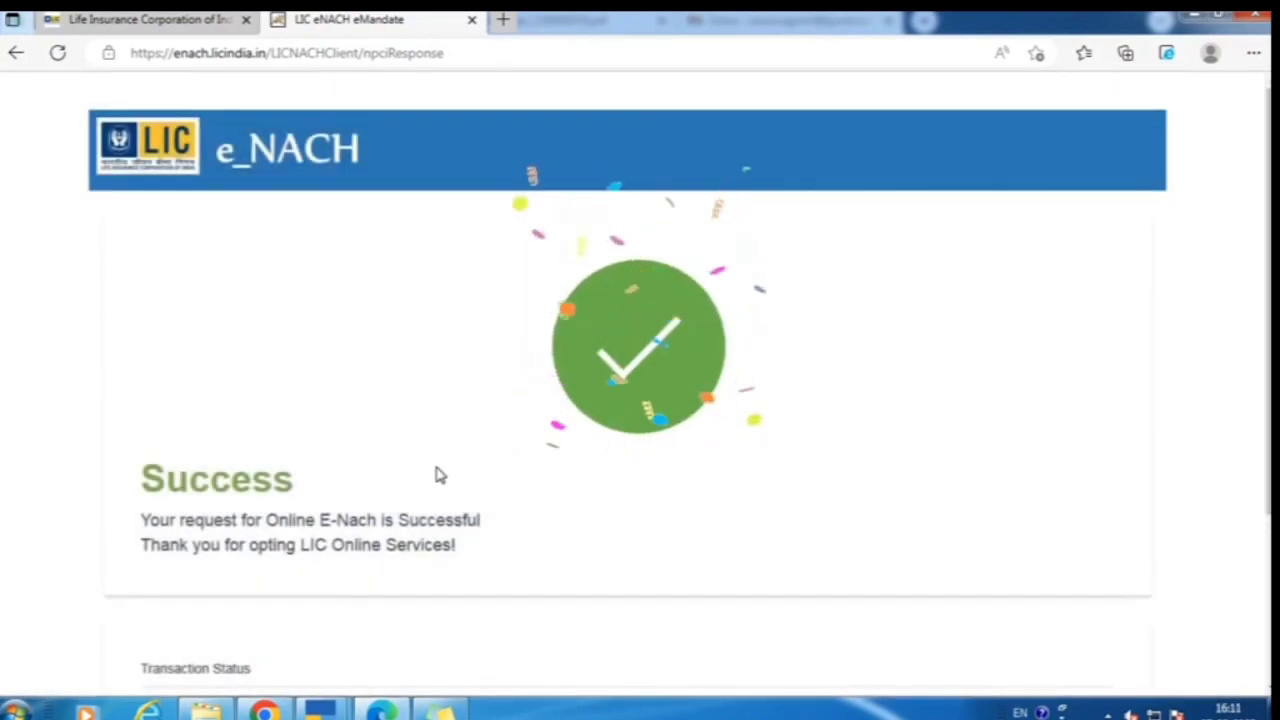
scroll(405, 515, down, 1)
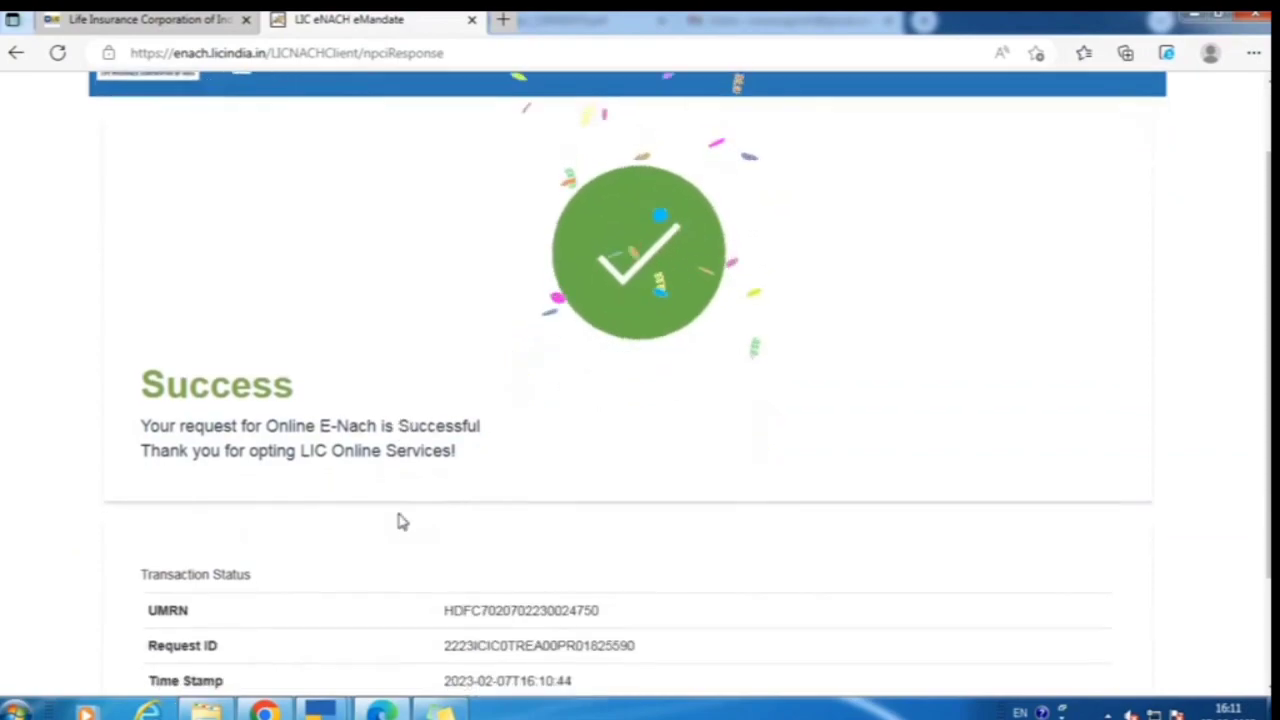
scroll(400, 515, up, 1)
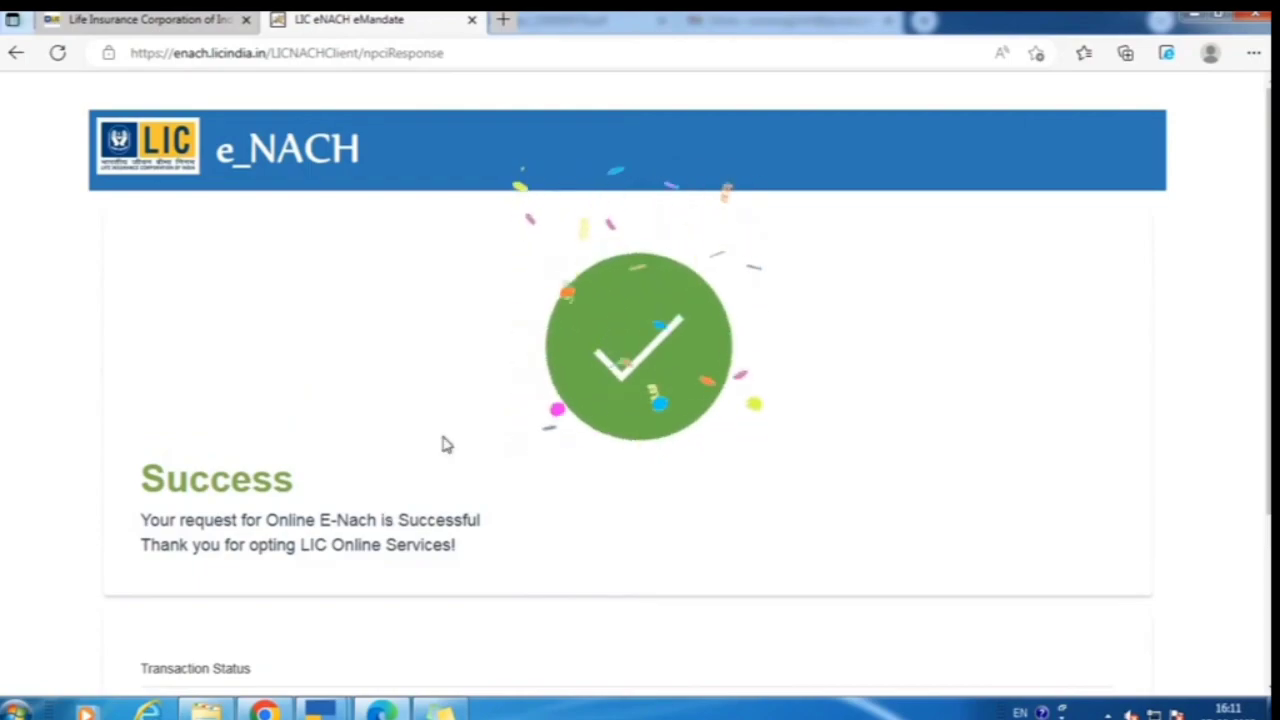
scroll(414, 449, down, 2)
scroll(414, 449, up, 1)
scroll(417, 452, down, 1)
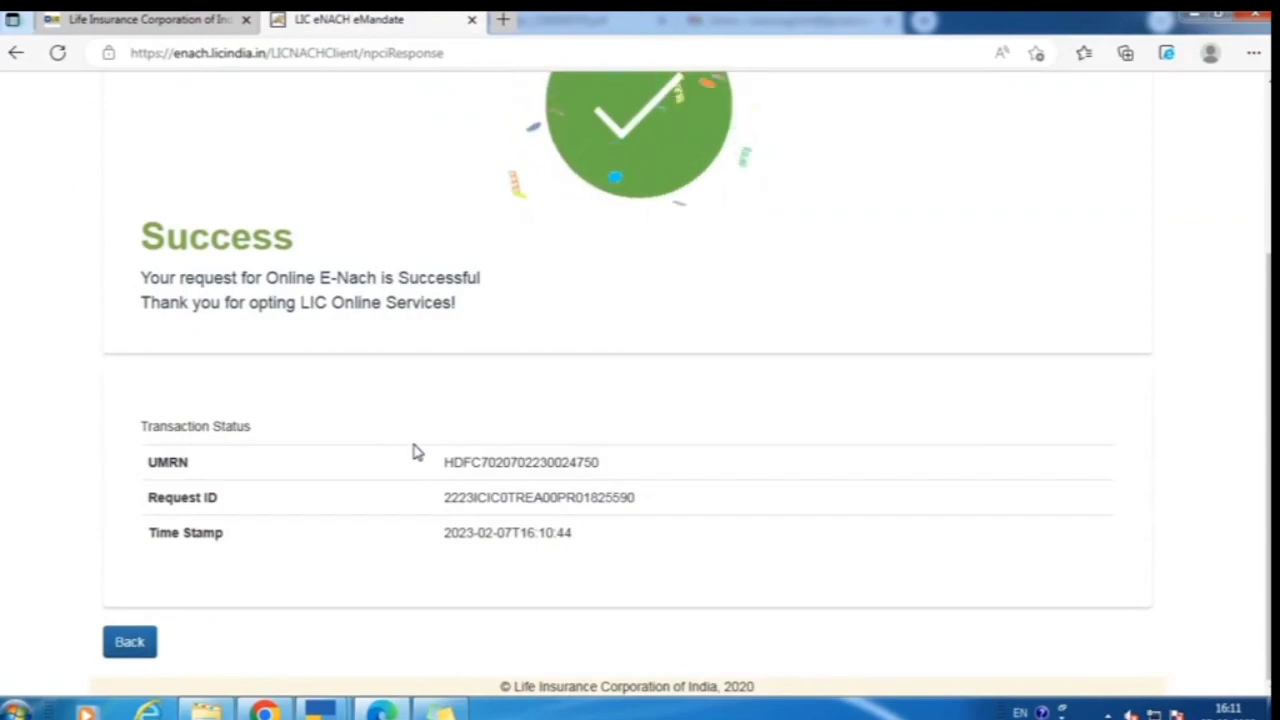